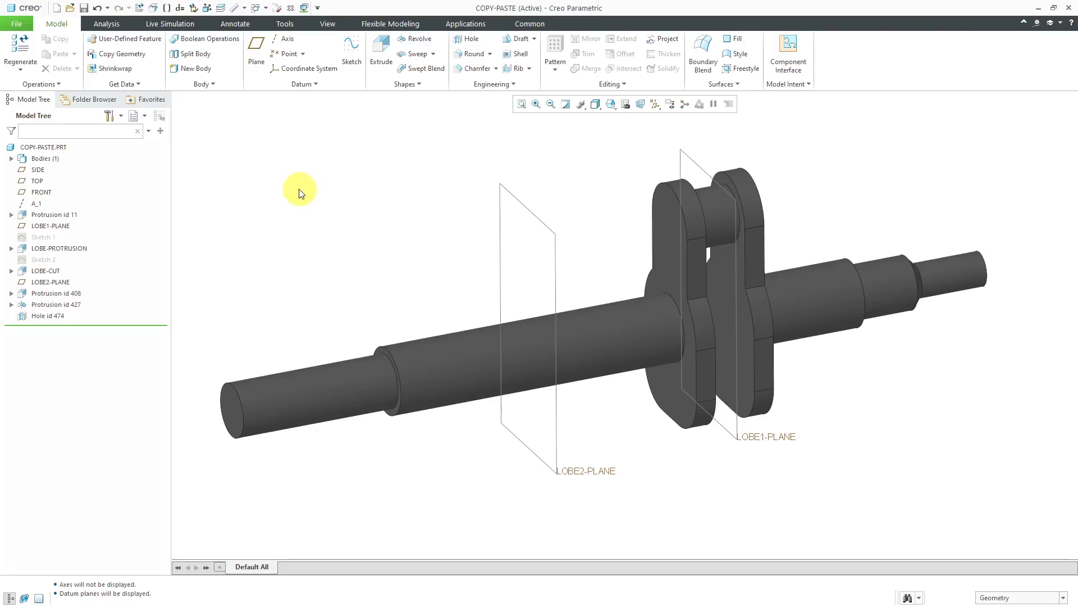
Step: Move the Model Tree insertion point to directly below LOBE2-PLANE, holding later shaft features out
left_click(40, 237)
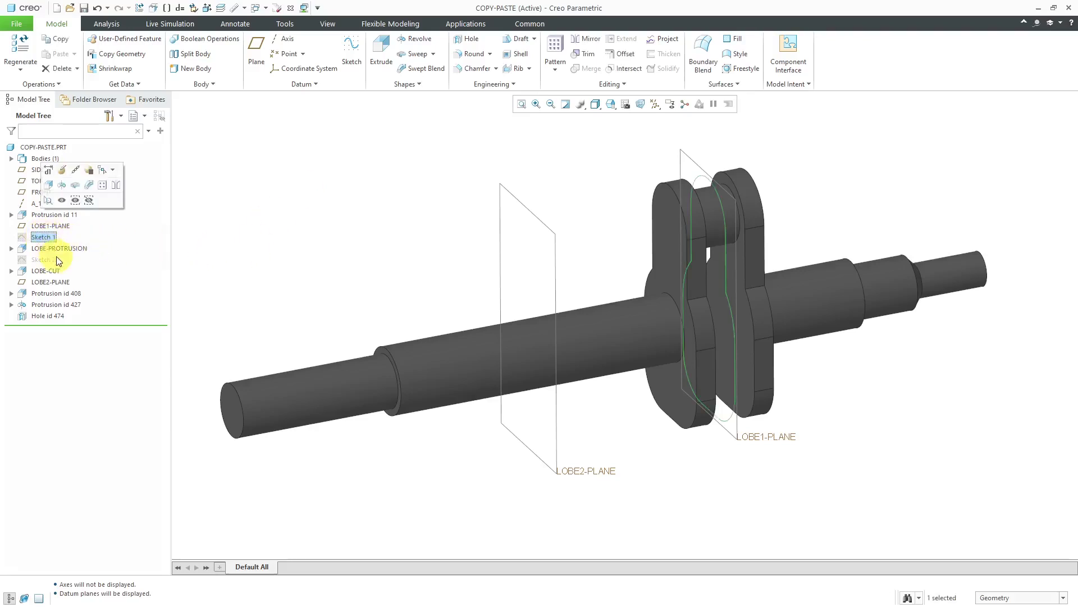
left_click(52, 252, "ctrl")
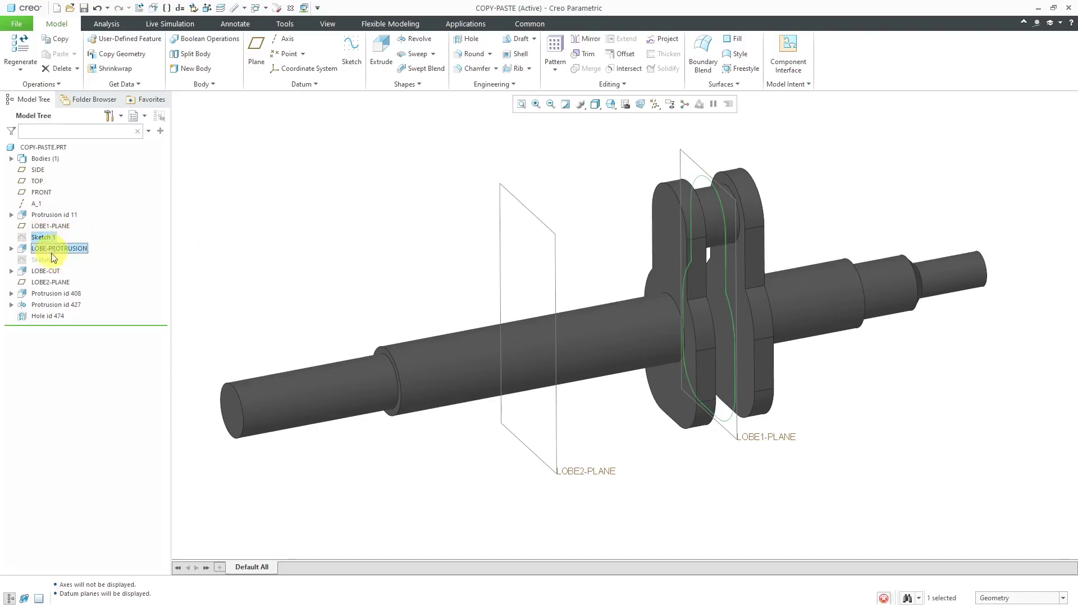
left_click(46, 260, "ctrl")
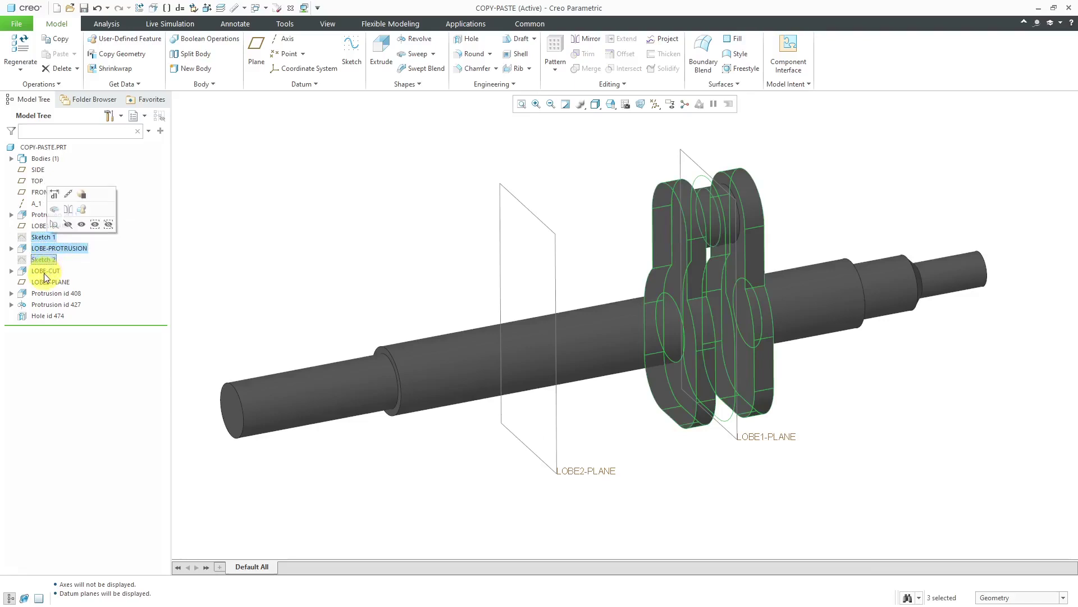
left_click(45, 272, "ctrl")
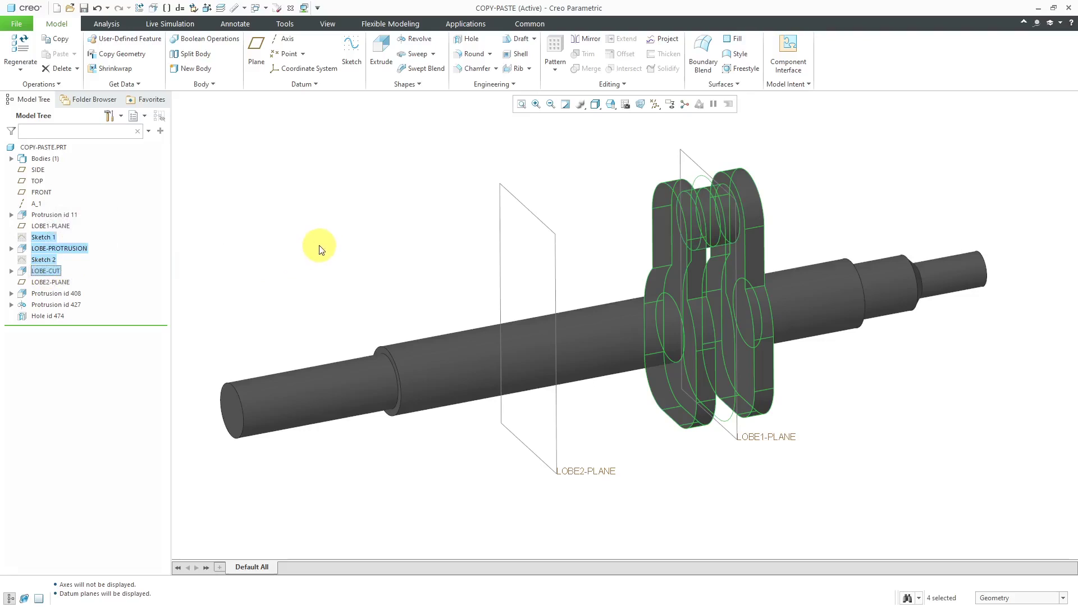
left_click(290, 246)
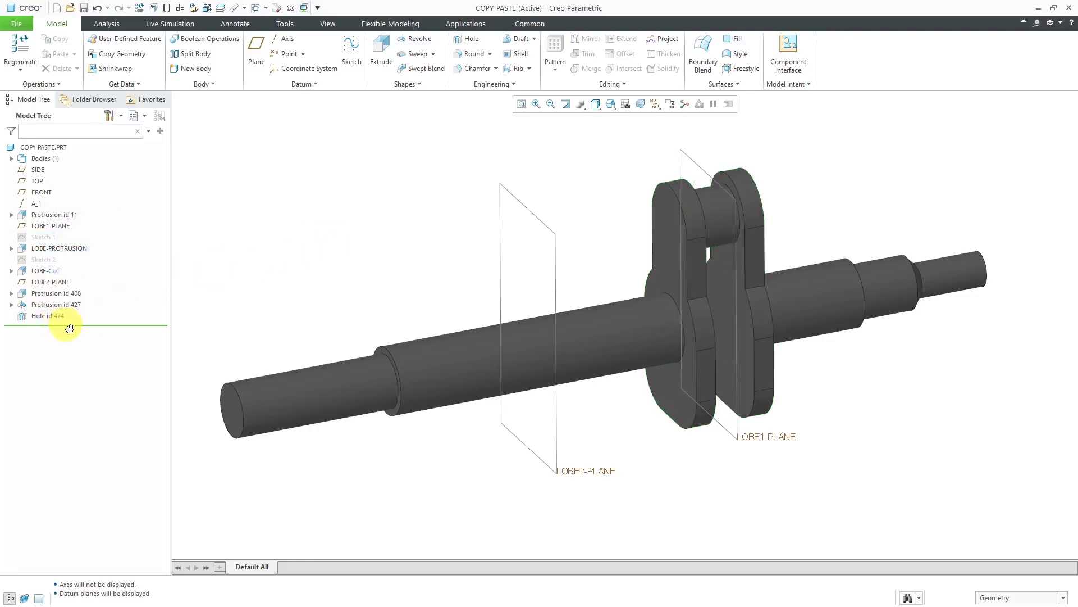
left_click_drag(67, 325, 70, 289)
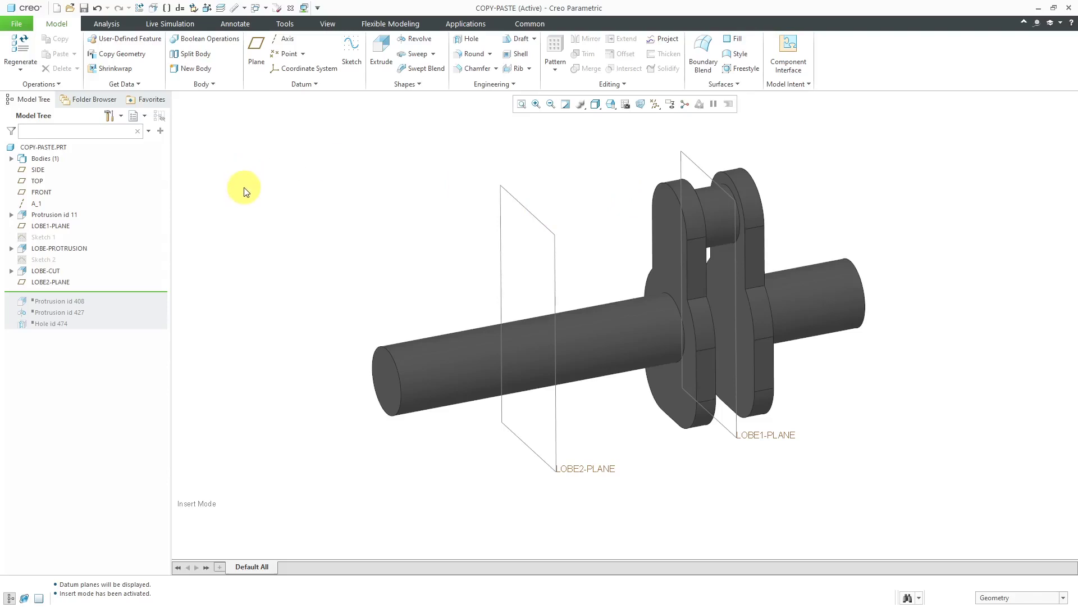
Step: Copy Sketch 1 through LOBE-CUT (two sketches, protrusion, cut) and bring up the paste choices
left_click(49, 239)
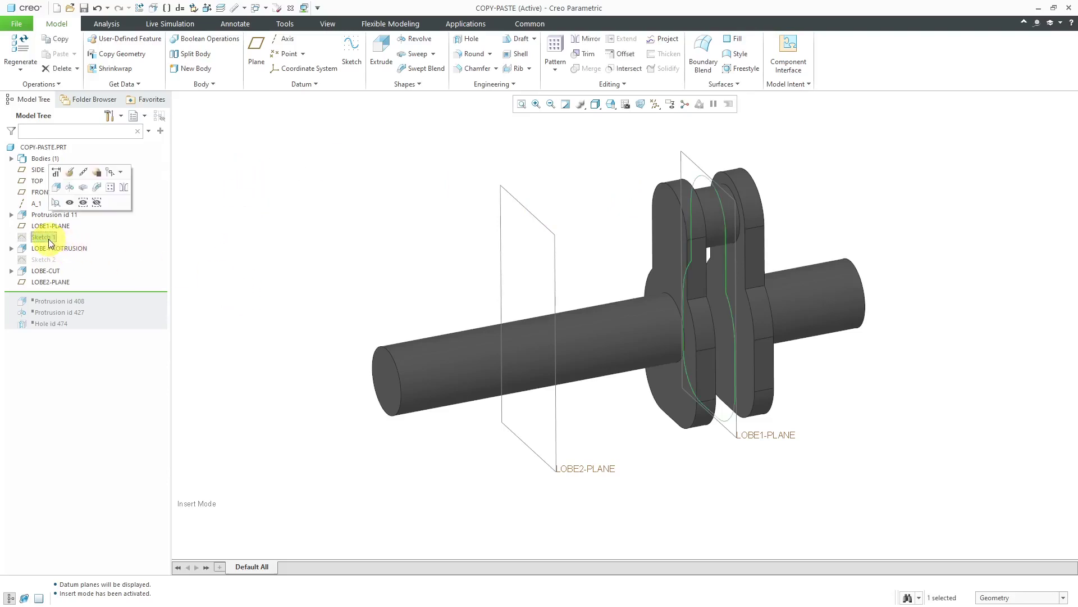
left_click(50, 270, "shift")
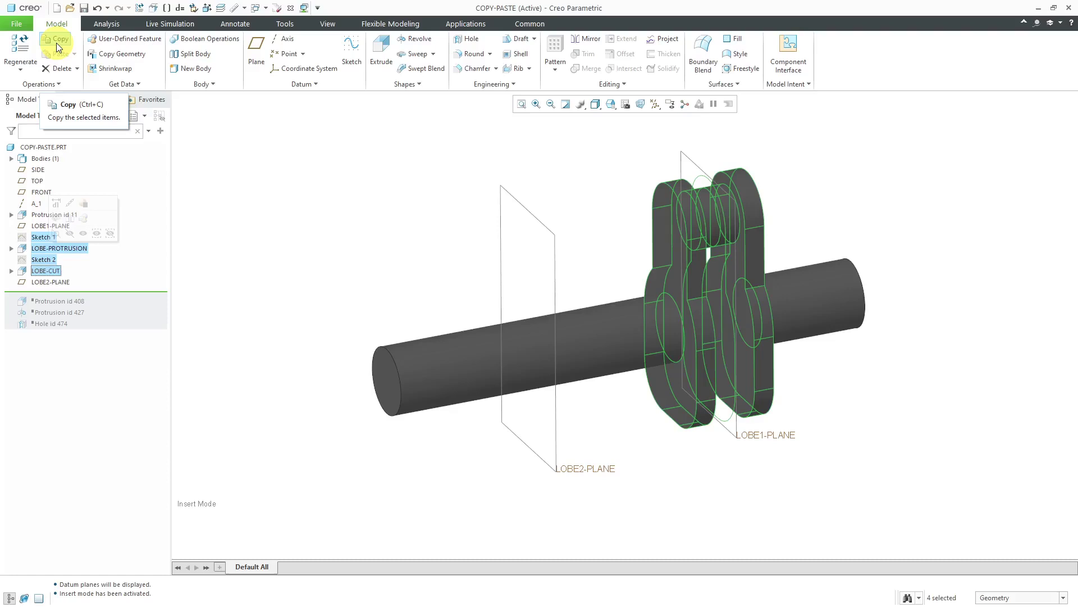
left_click(58, 47)
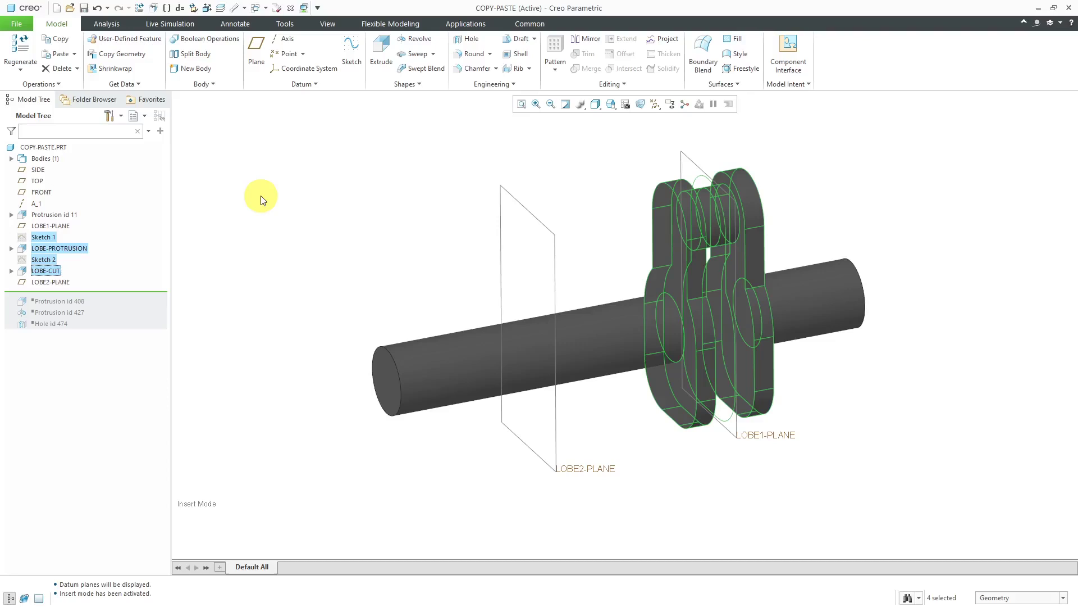
left_click(75, 54)
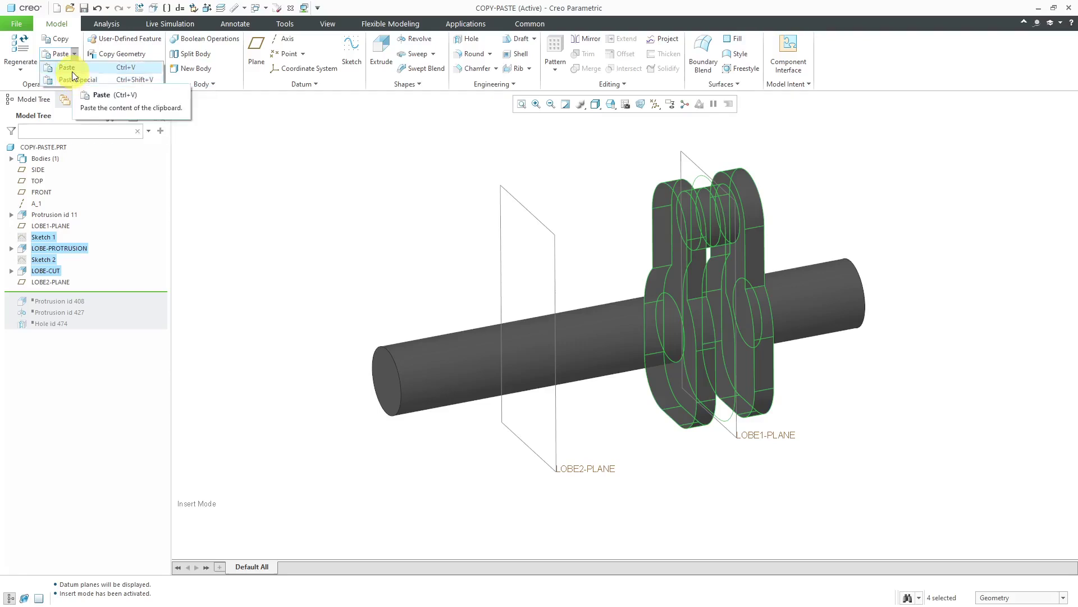
Step: Paste the lobe features with the sketch on LOBE2-PLANE, TOP as reference, oriented Bottom
left_click(73, 72)
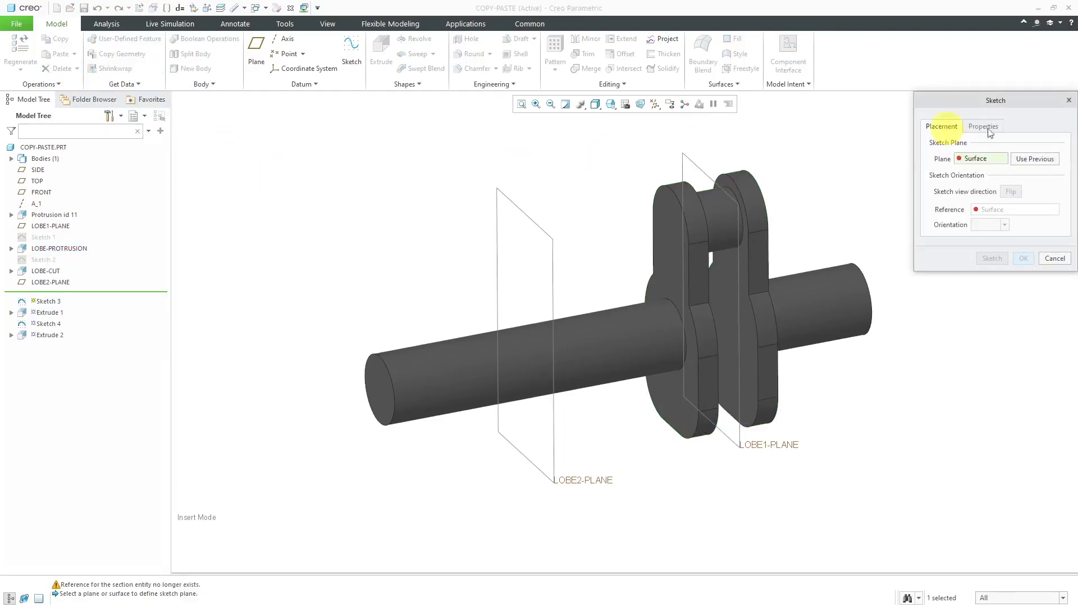
left_click_drag(1014, 102, 356, 116)
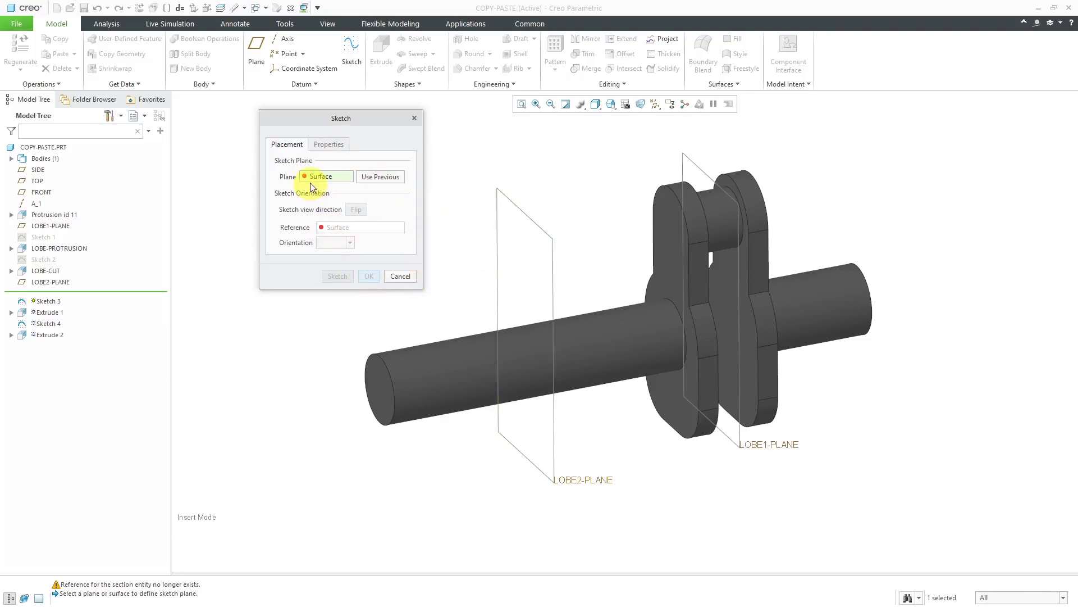
left_click(523, 209)
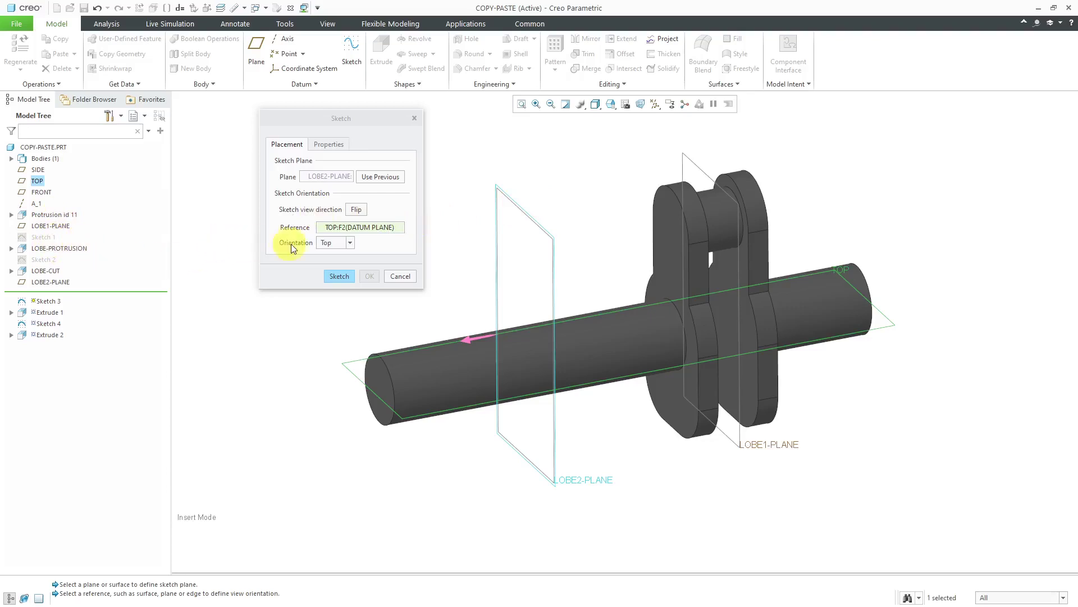
left_click(349, 243)
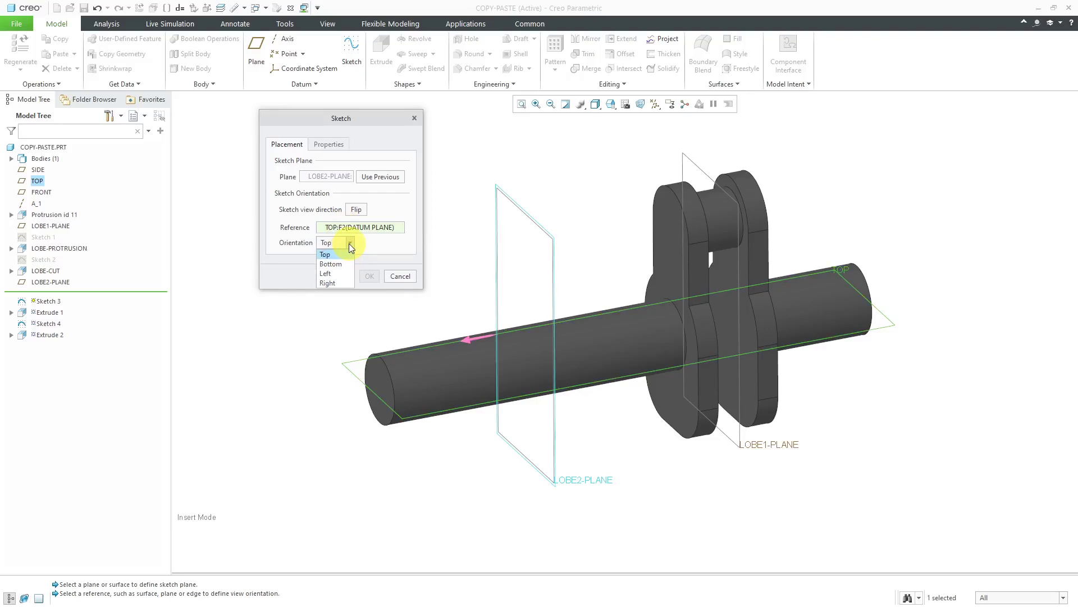
left_click(331, 263)
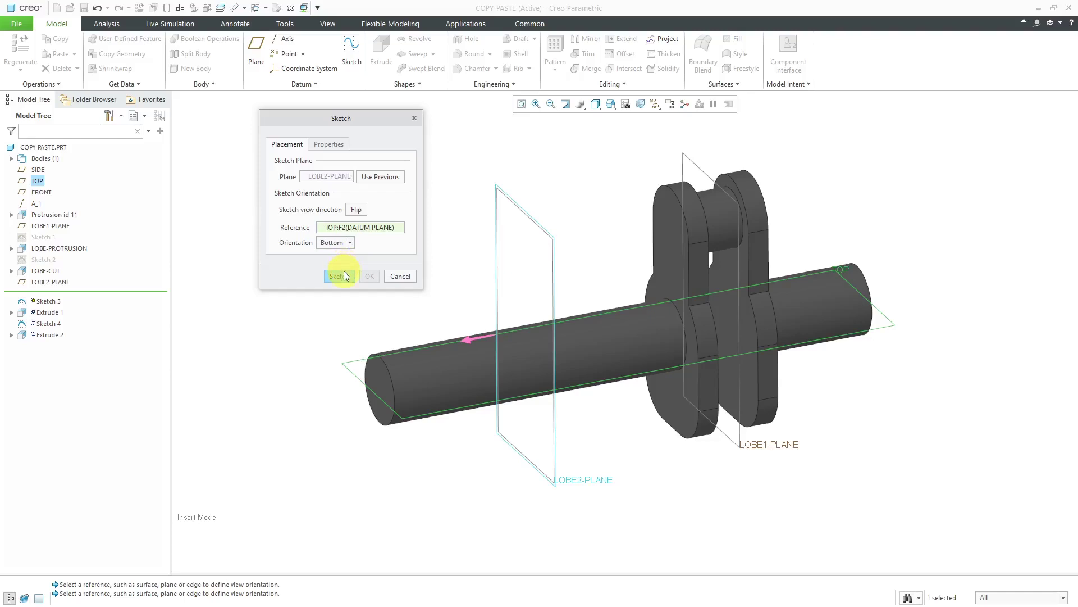
Step: Drop the pasted section into the sketch and box-select the whole lobe profile
left_click(345, 277)
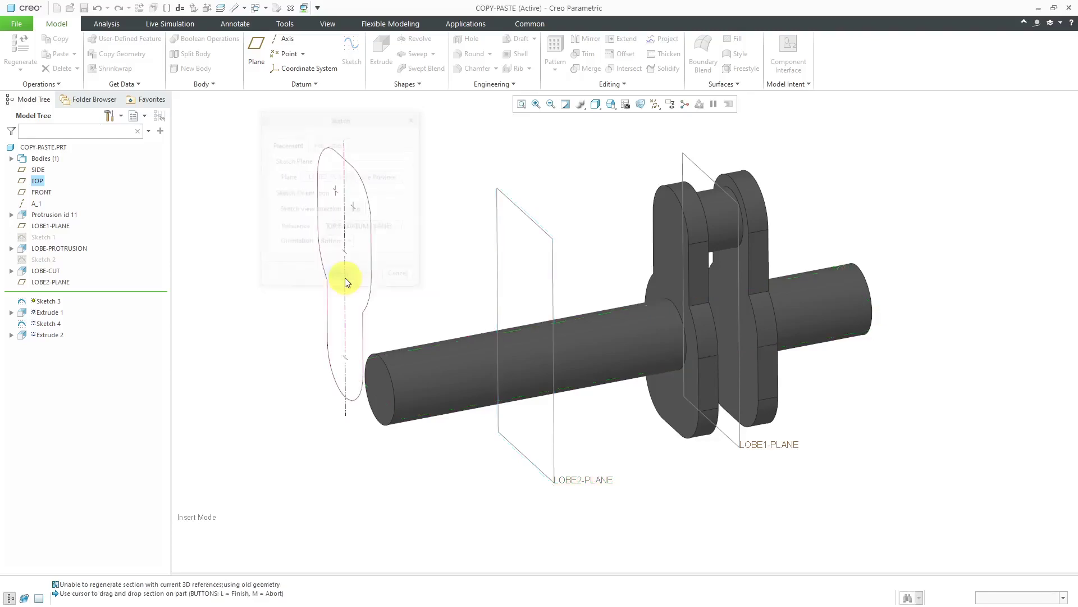
left_click(316, 242)
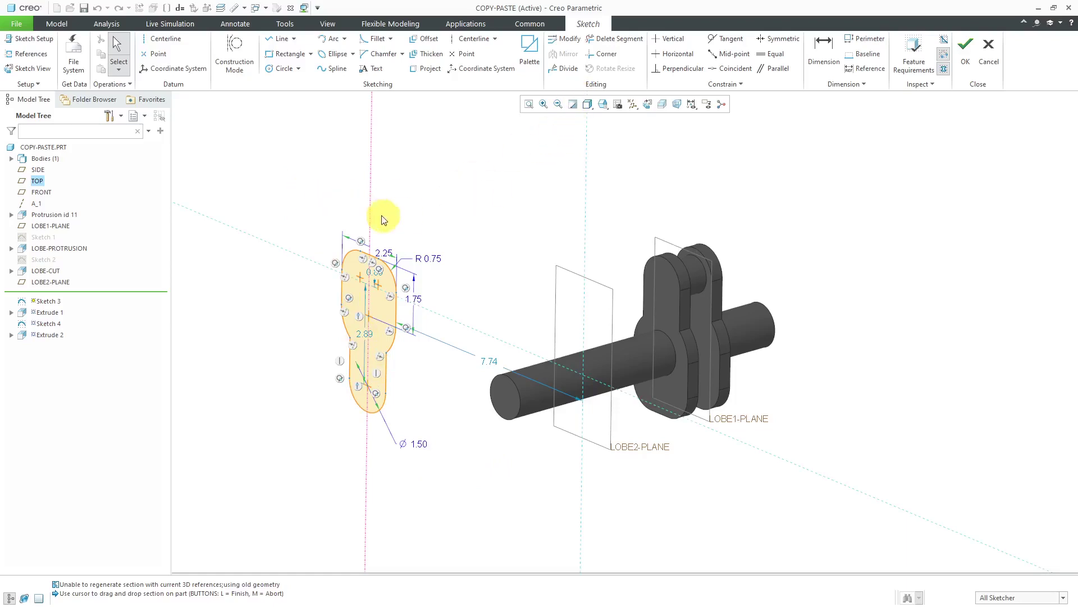
mouse_move(302, 194)
left_mouse_down()
mouse_move(402, 441)
mouse_move(441, 488)
mouse_move(459, 493)
left_mouse_up()
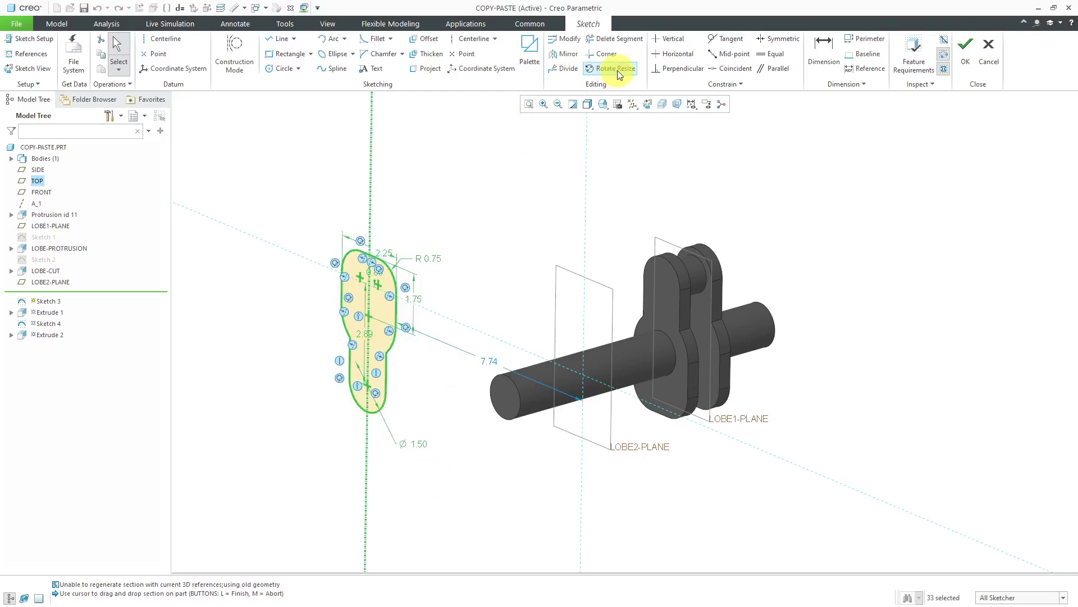
Step: Snap the move handle to the arc centre and drag the profile onto the shaft axis
left_click(614, 67)
scroll(356, 348, "down", 3)
scroll(355, 356, "down", 2)
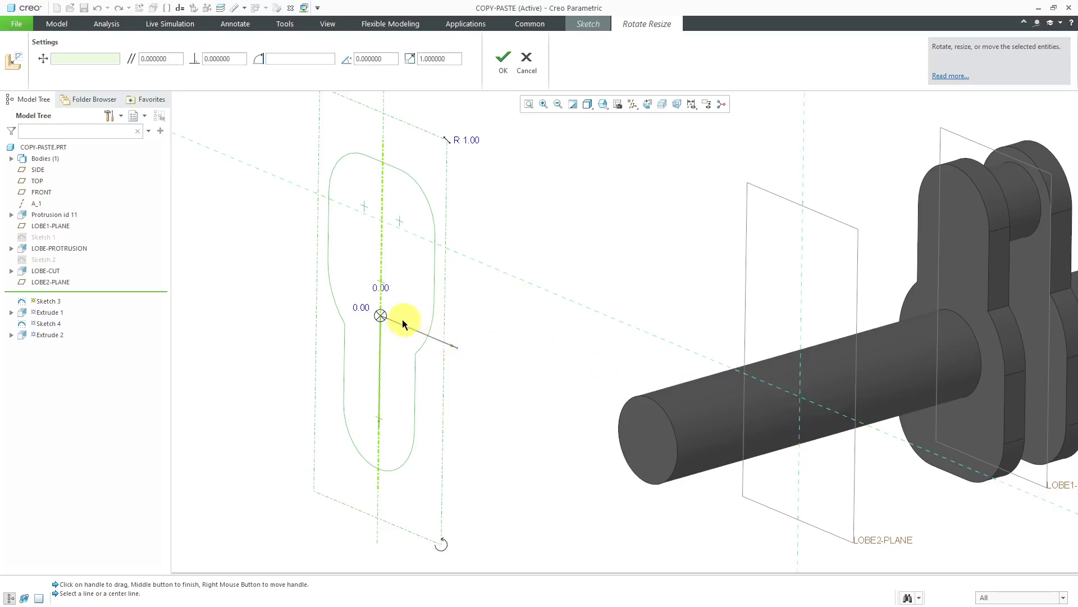
left_click(382, 318)
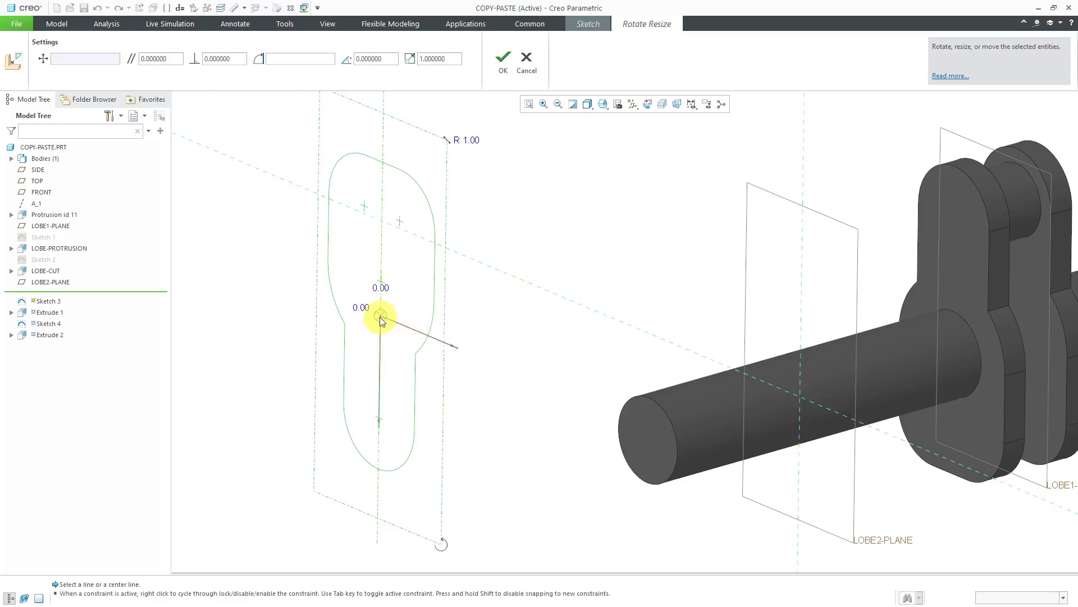
left_click(382, 282)
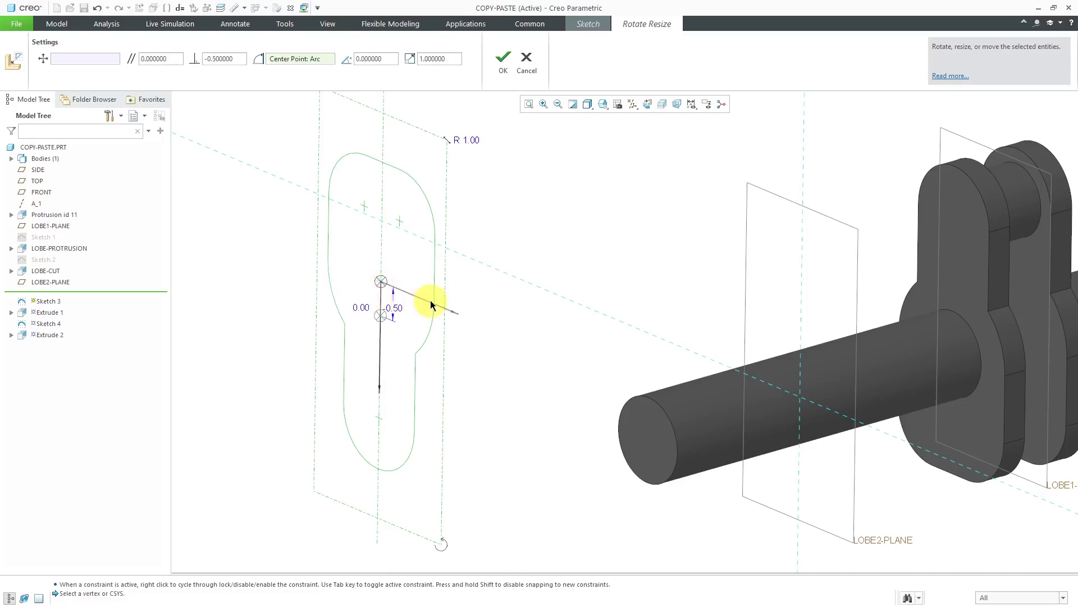
scroll(401, 348, "down", 2)
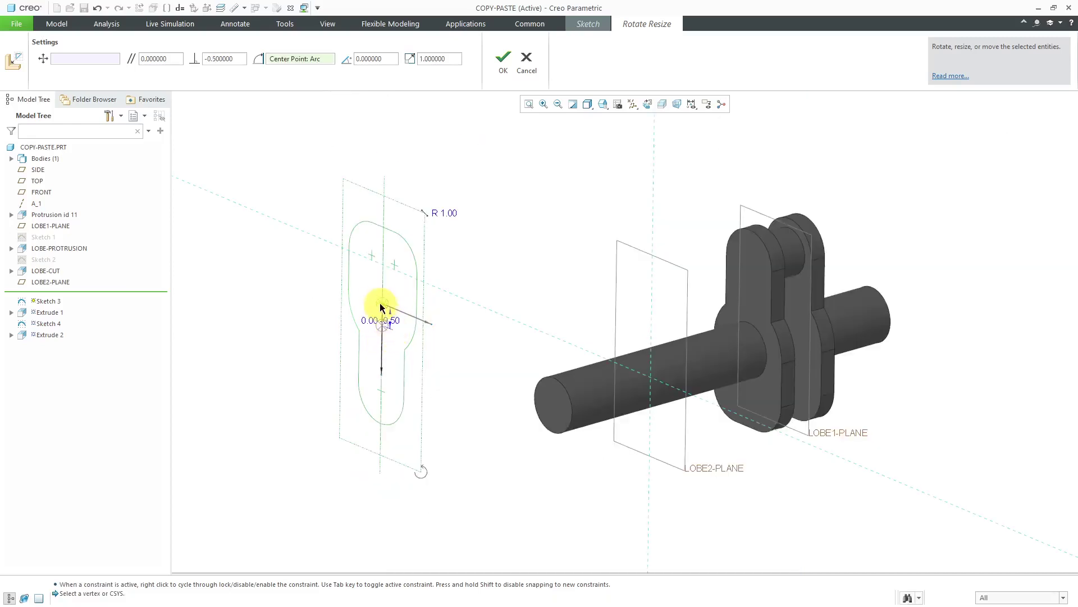
left_click_drag(382, 302, 651, 375)
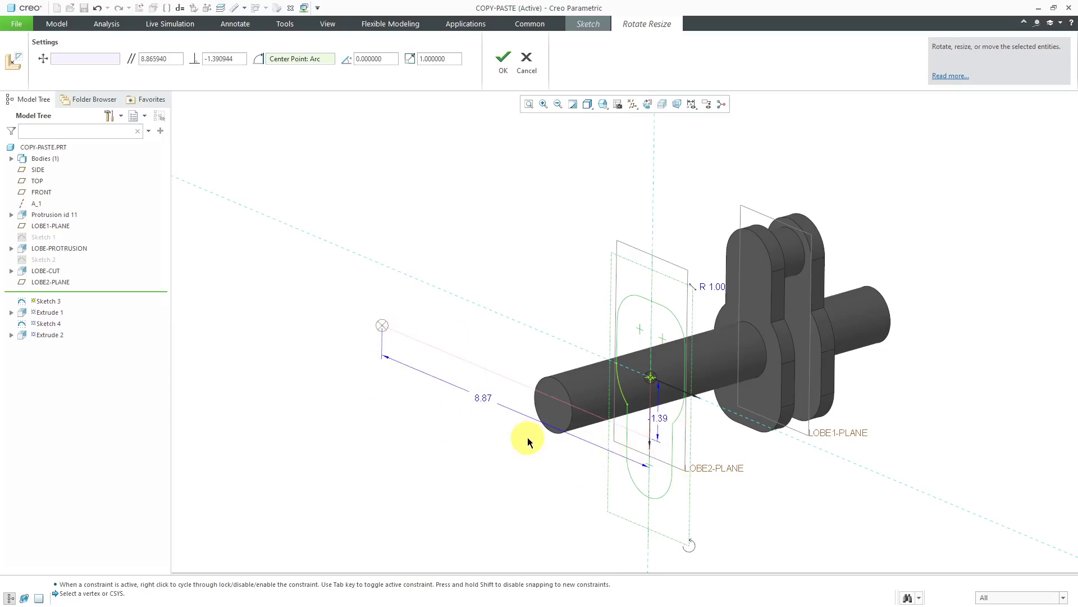
left_click(504, 62)
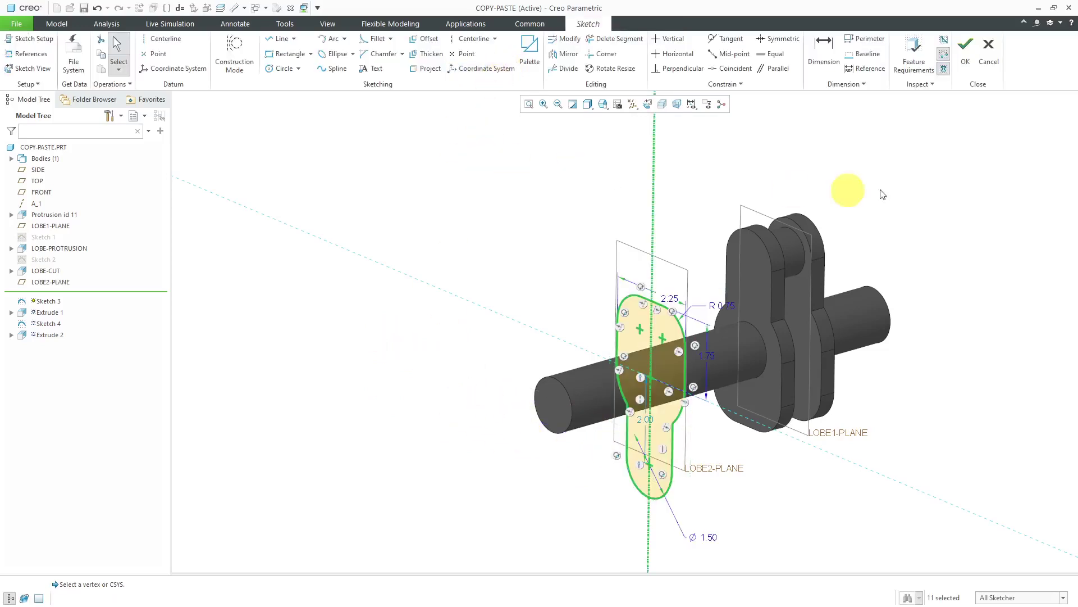
Step: Finish the sketch, confirm the pasted extrude, and complete the paste of the second lobe
left_click(969, 52)
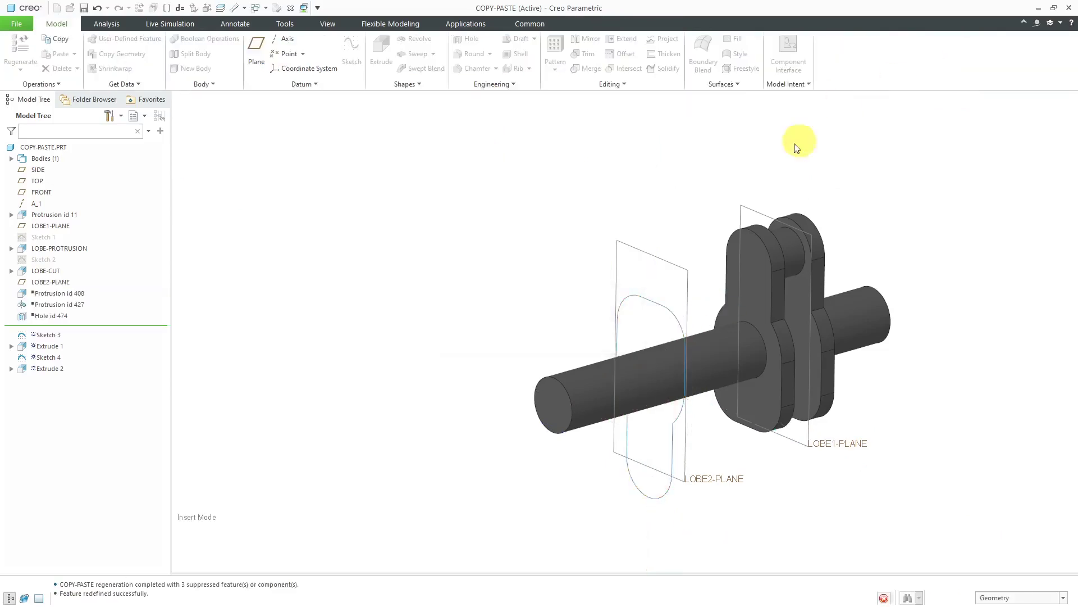
mouse_move(631, 268)
middle_mouse_down()
mouse_move(586, 249)
mouse_move(616, 264)
middle_mouse_up()
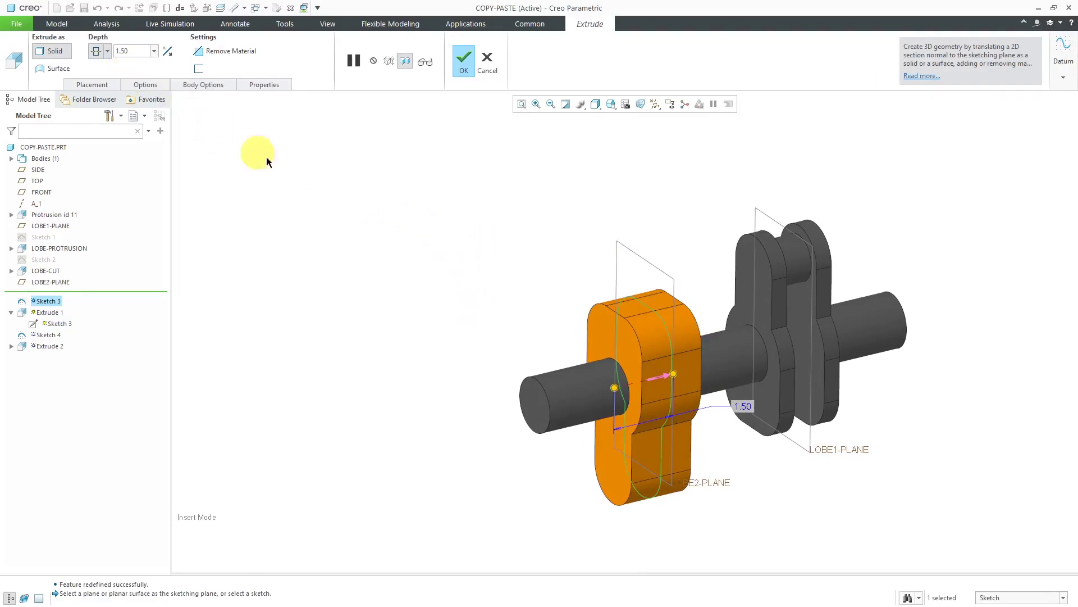
left_click(467, 67)
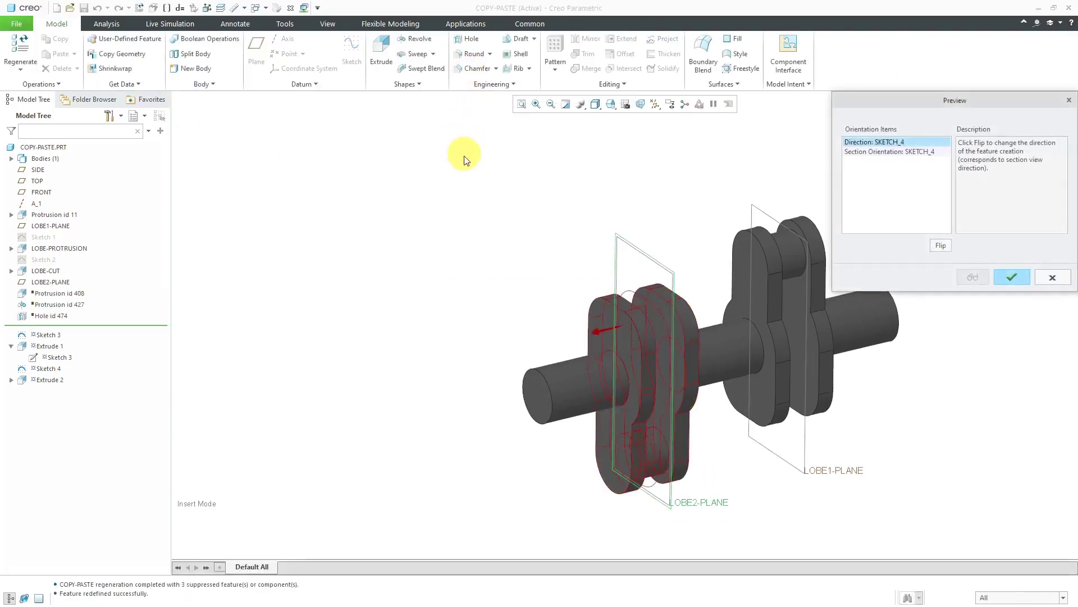
mouse_move(542, 242)
middle_mouse_down()
mouse_move(503, 233)
mouse_move(544, 241)
mouse_move(528, 240)
middle_mouse_up()
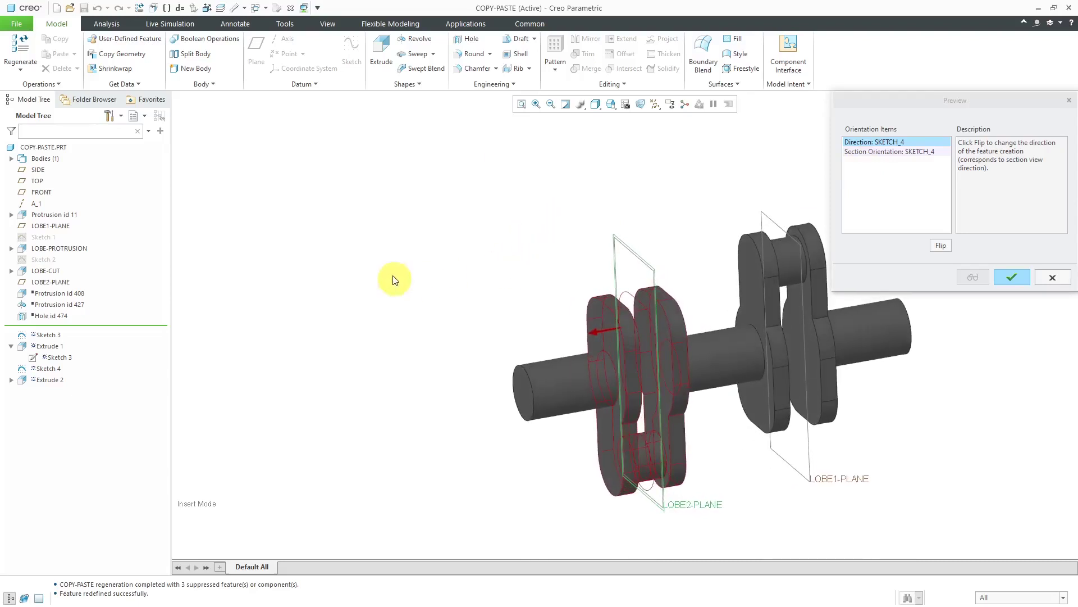
scroll(786, 379, "down", 2)
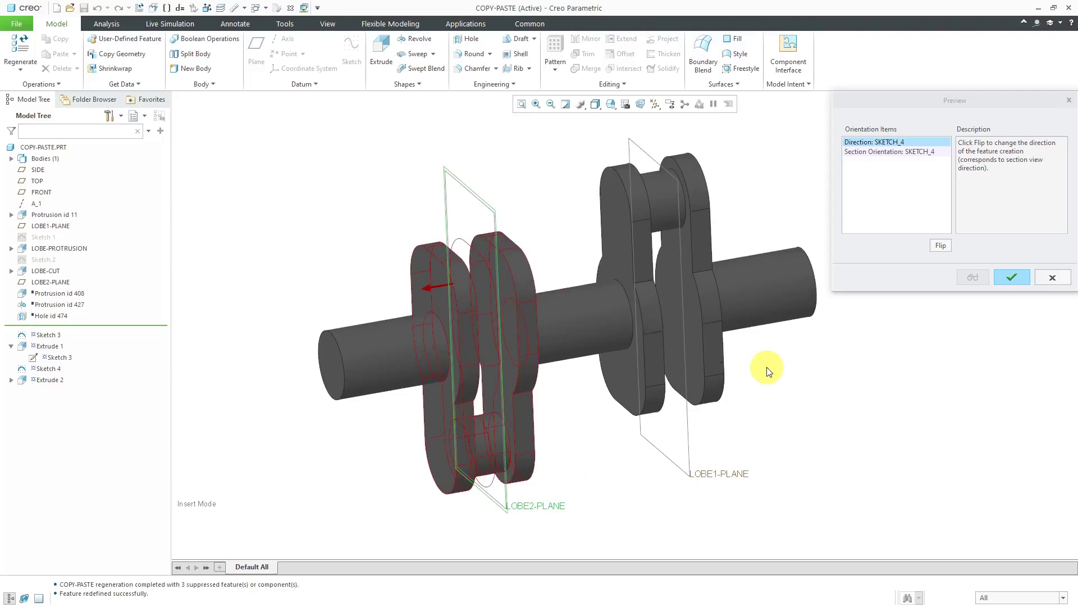
left_click(1013, 277)
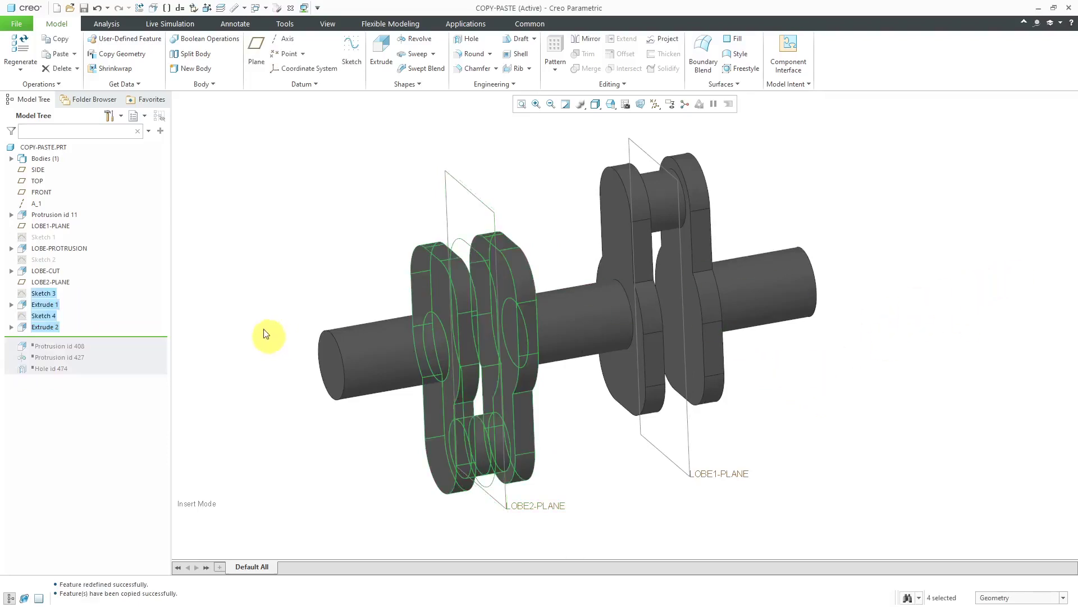
Step: Delete the pasted features Sketch 3 through Extrude 2, removing the second lobe
left_click(260, 274)
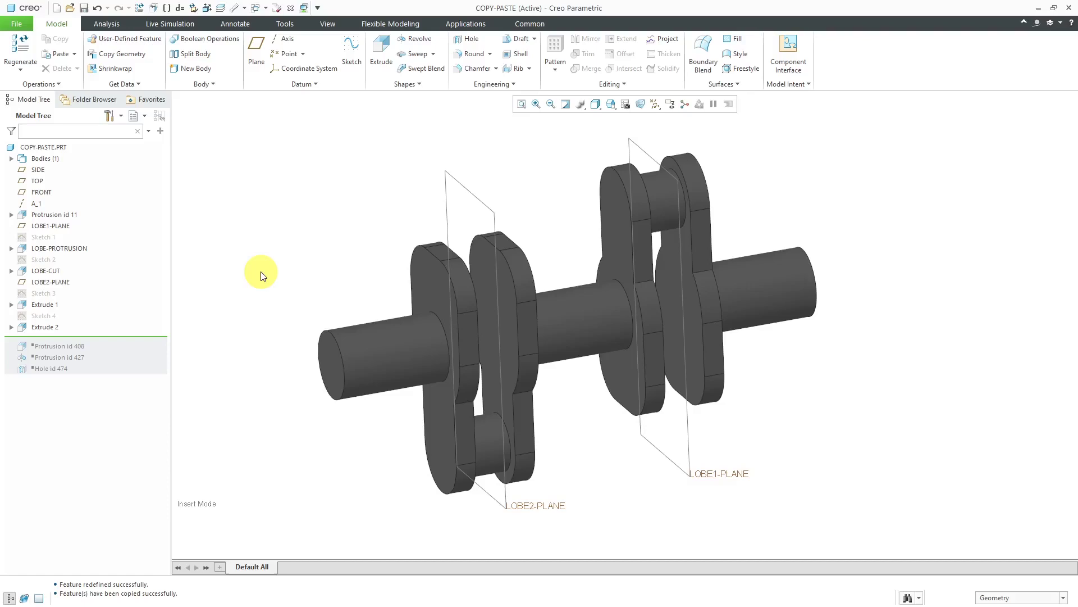
left_click(47, 293)
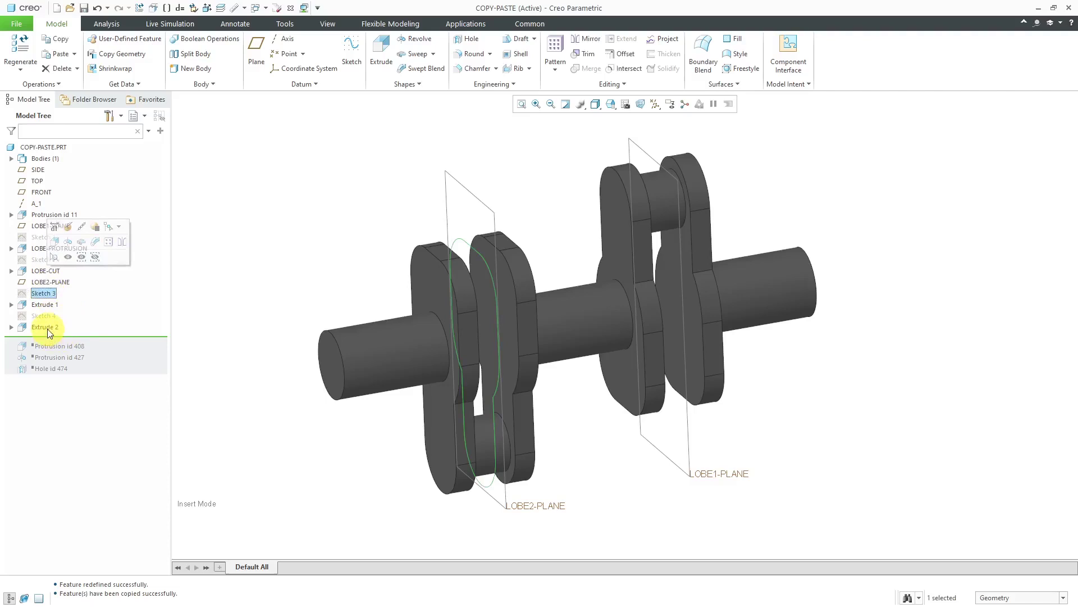
left_click(47, 329, "shift")
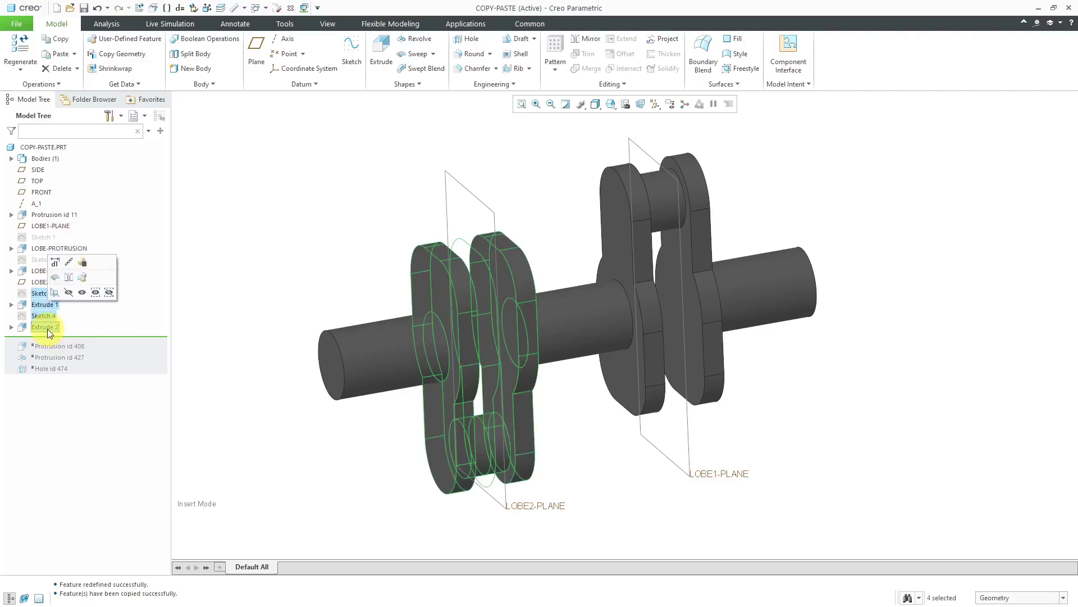
right_click(47, 330)
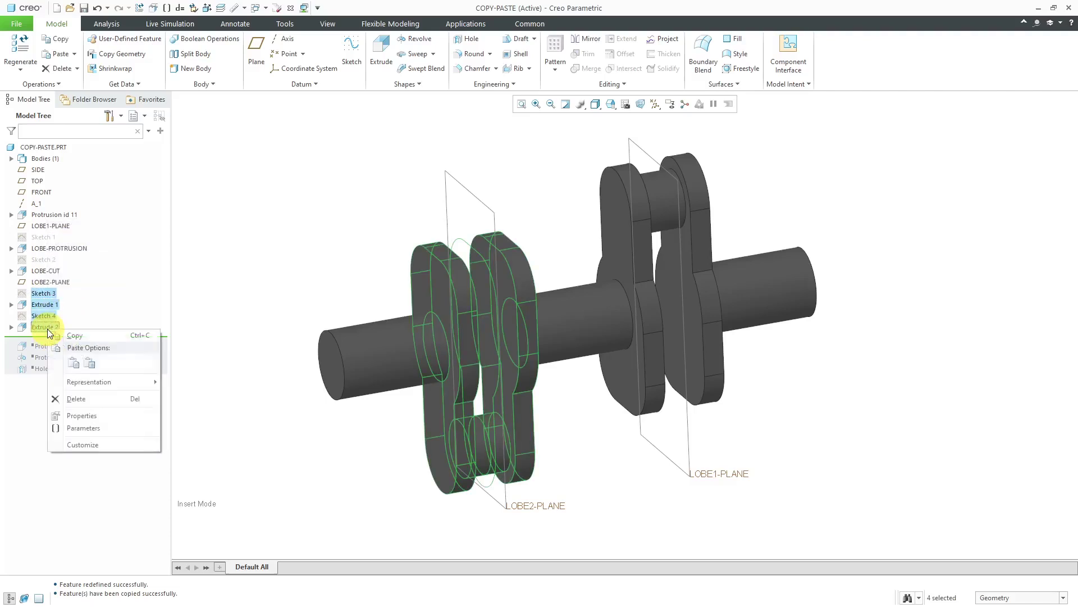
left_click(84, 400)
left_click(520, 325)
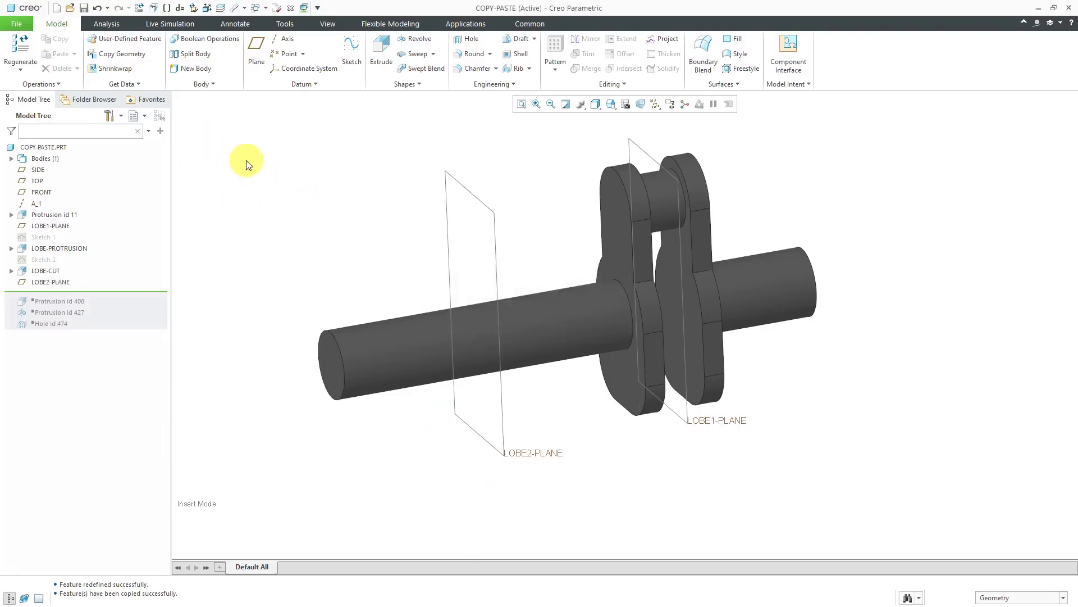
Step: Copy Sketch 1 through LOBE-CUT, open Paste Special, and switch off Dependent copy
left_click(54, 237)
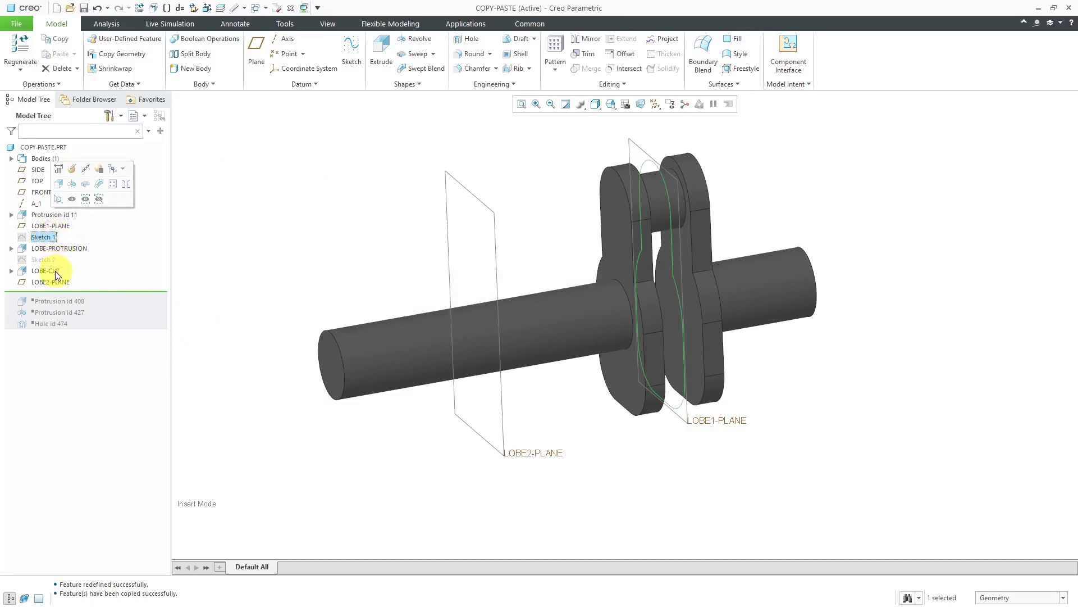
left_click(55, 271, "shift")
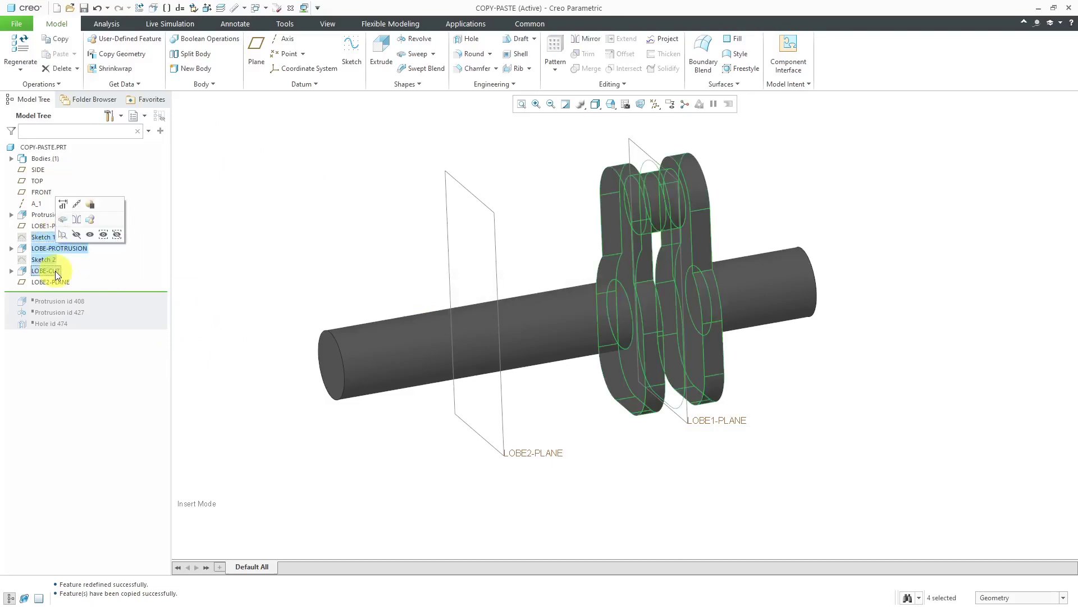
left_click(61, 39)
left_click(74, 54)
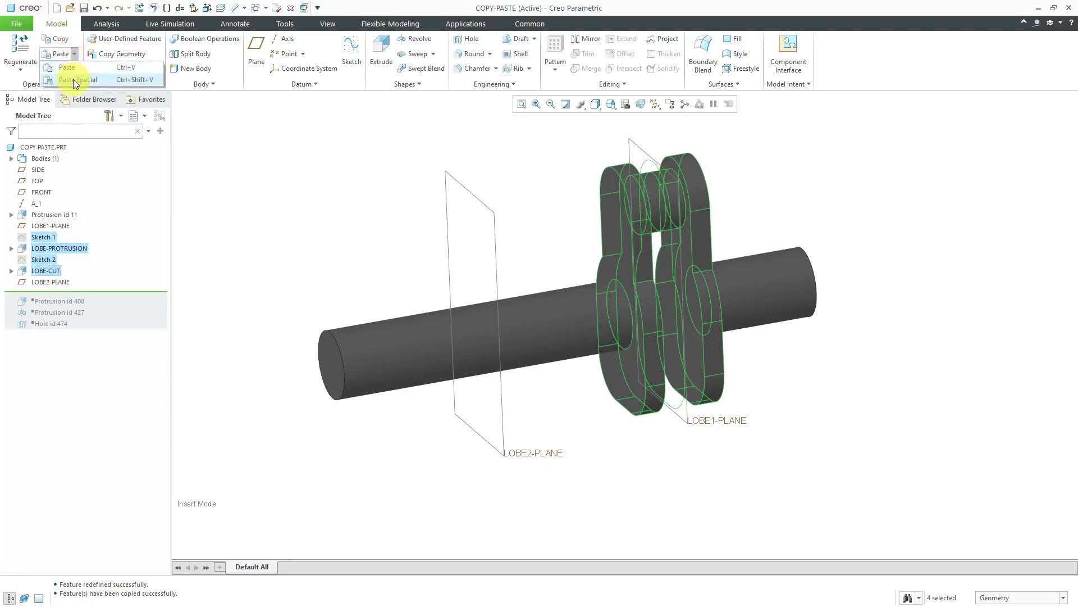
left_click(73, 81)
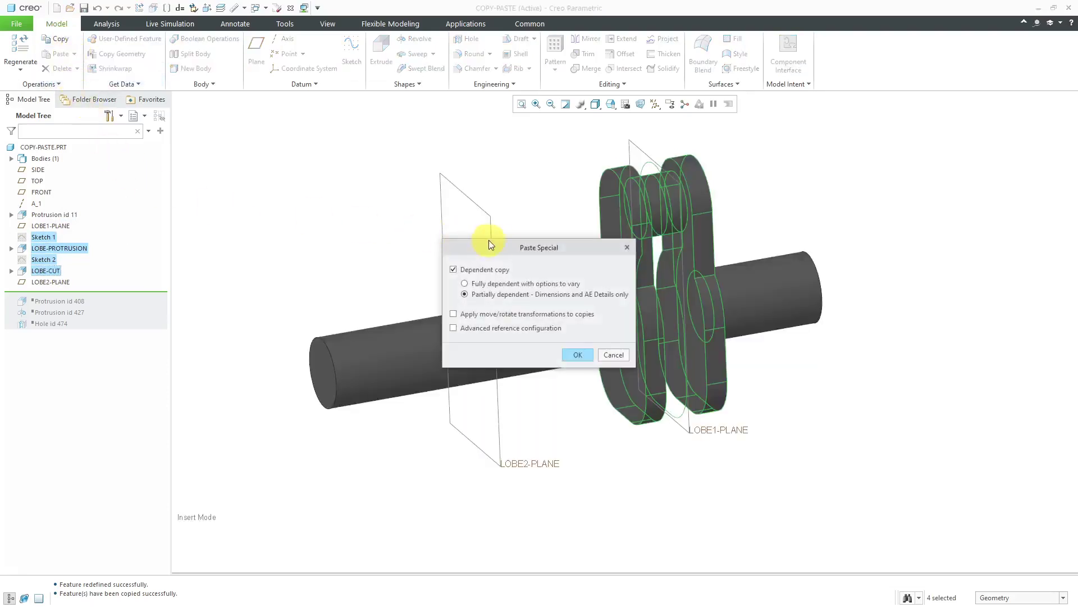
left_click_drag(492, 245, 409, 162)
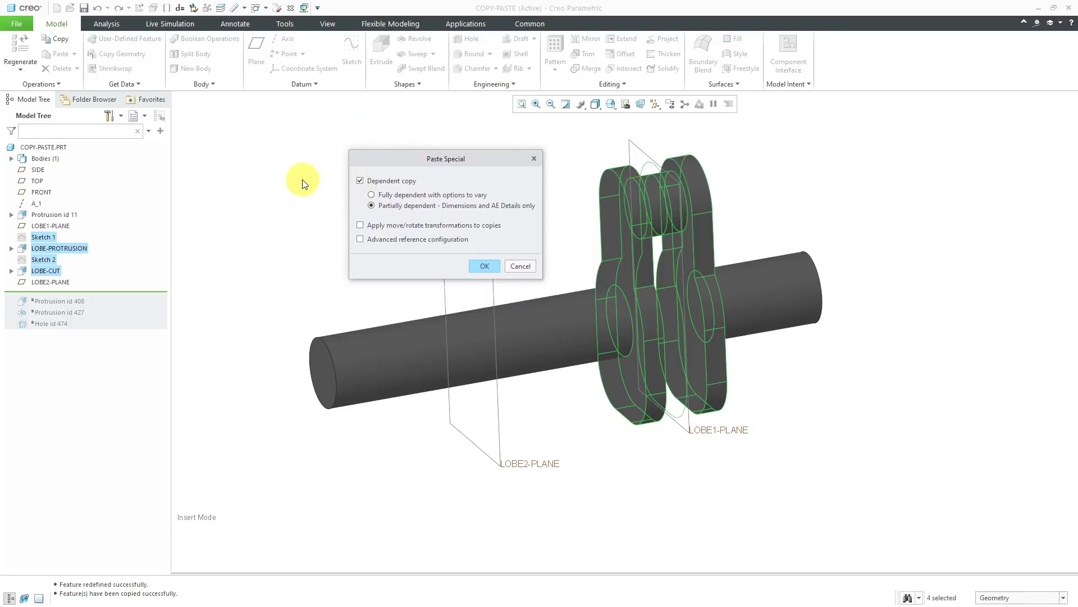
left_click(361, 181)
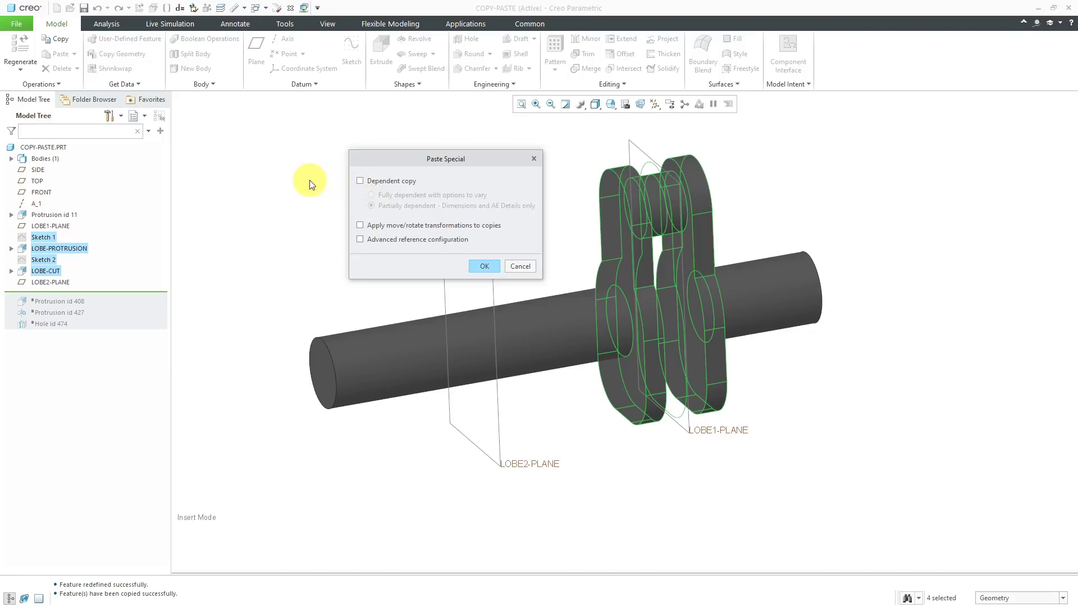
Step: Re-enable Dependent copy, set to Fully dependent with options to vary
left_click(361, 181)
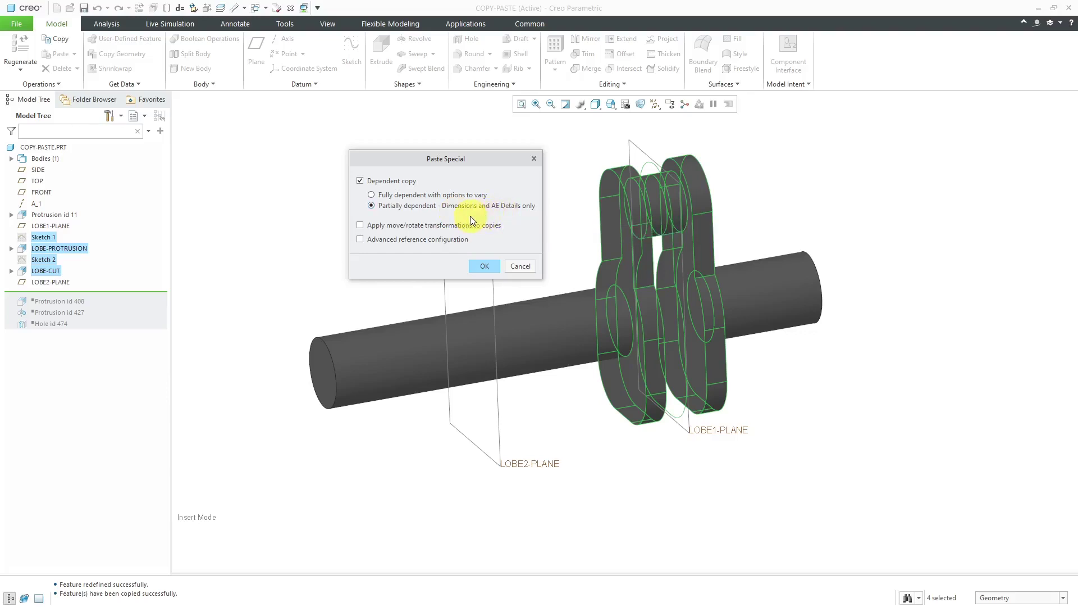
left_click(371, 195)
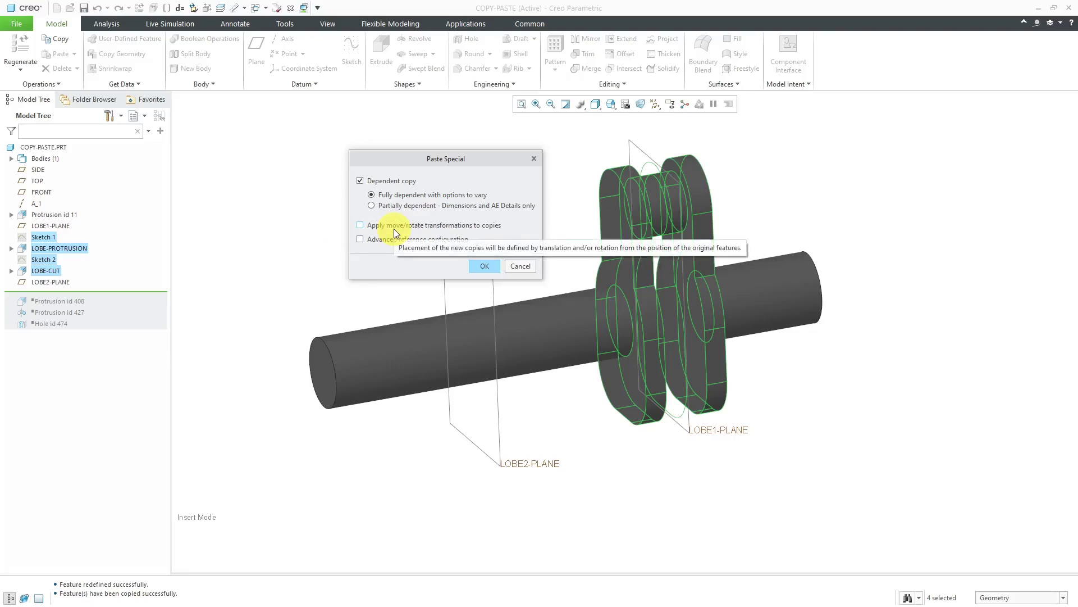
Step: Use Advanced reference configuration instead of move/rotate transformations and accept the Paste Special options
left_click(360, 239)
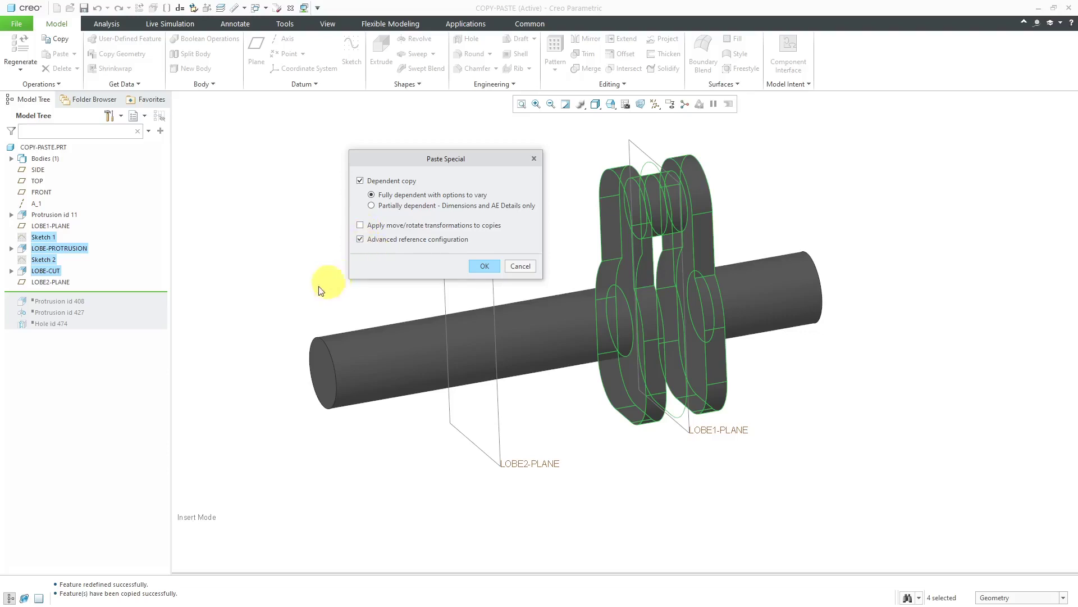
left_click(360, 239)
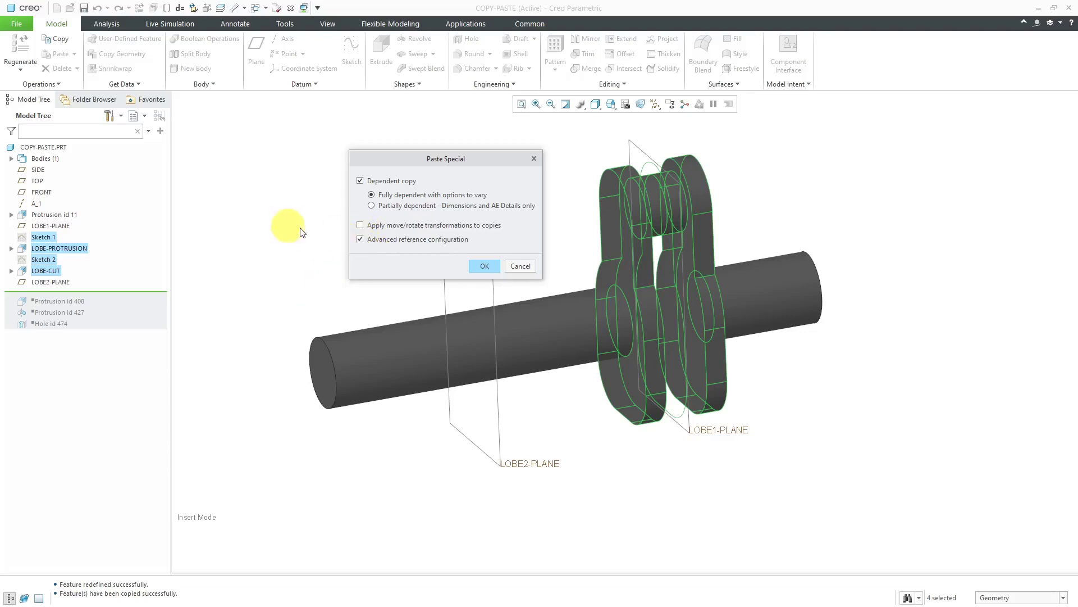
left_click(366, 228)
left_click(486, 266)
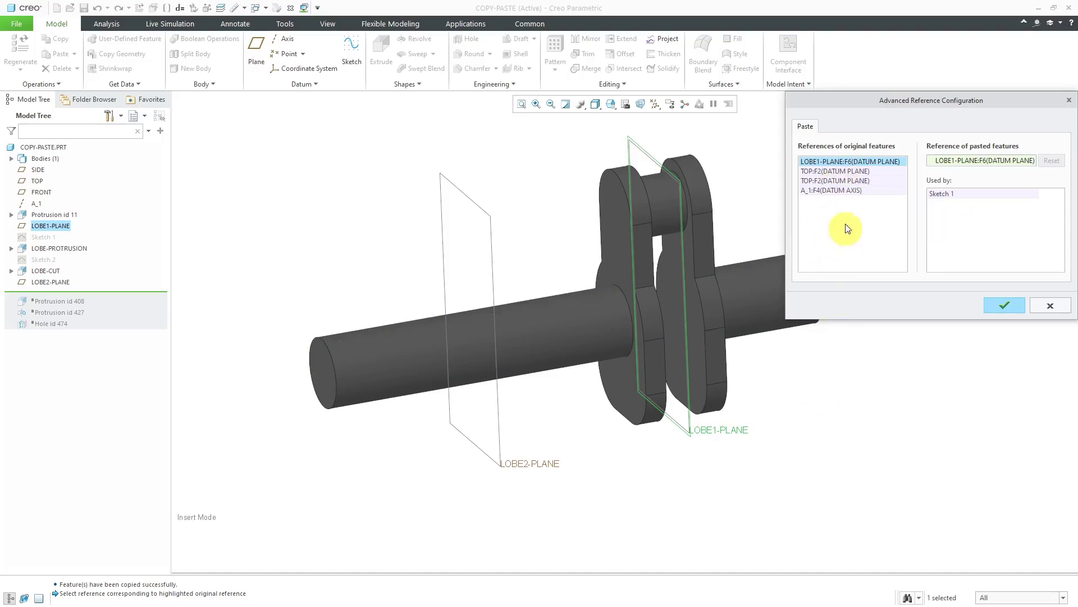
Step: Substitute LOBE2-PLANE for LOBE1-PLANE as the copied sketch's reference and accept
left_click(489, 220)
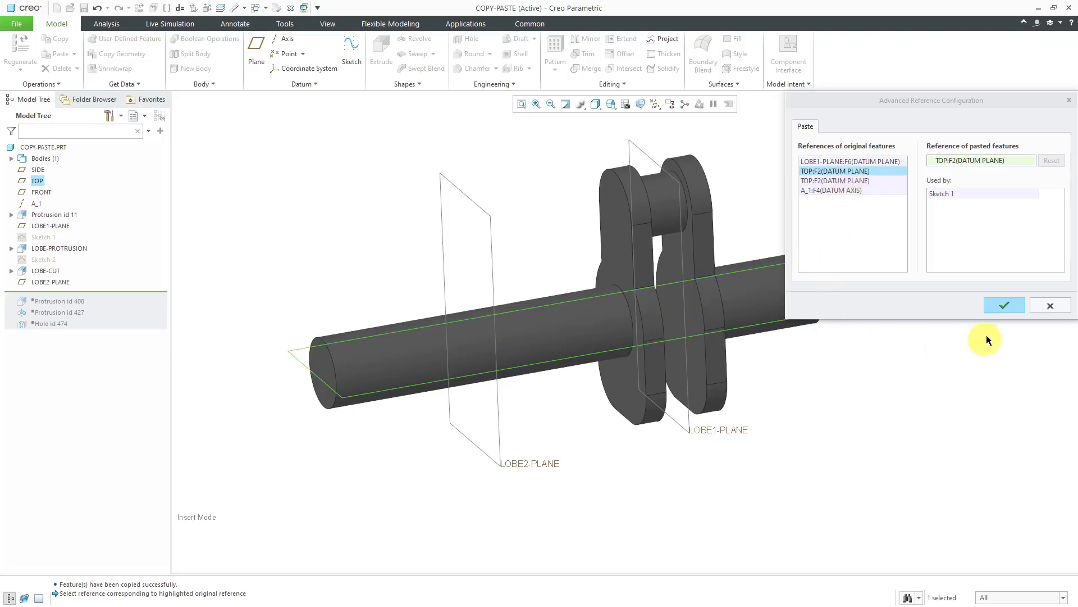
left_click(1001, 306)
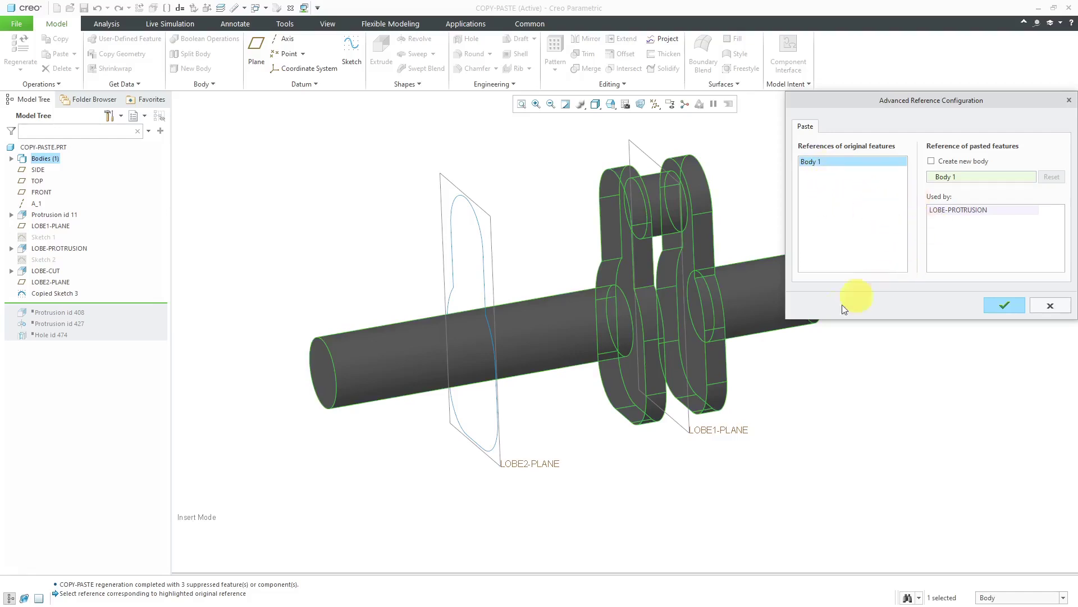
Step: Accept the body, plane and body references so Copied Extrude 2 and its cut are created at LOBE2-PLANE
left_click(1007, 303)
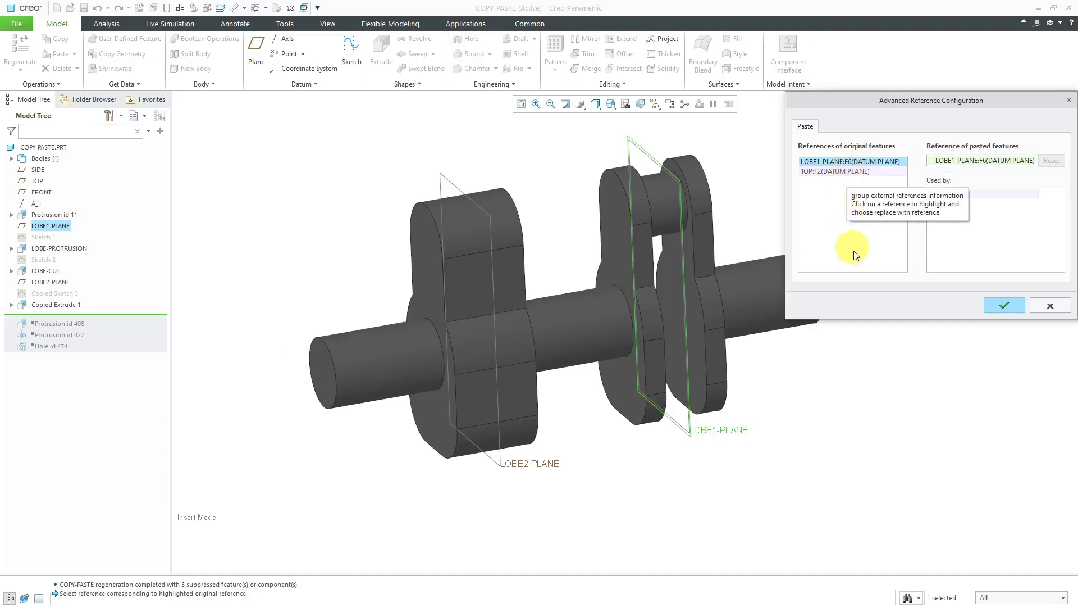
left_click(1005, 305)
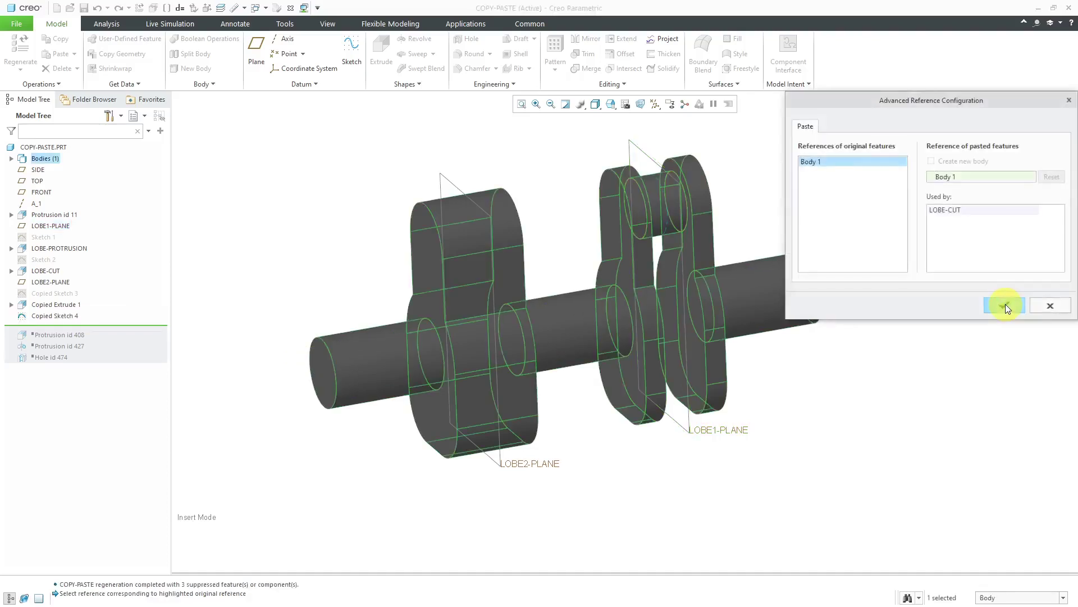
left_click(1010, 306)
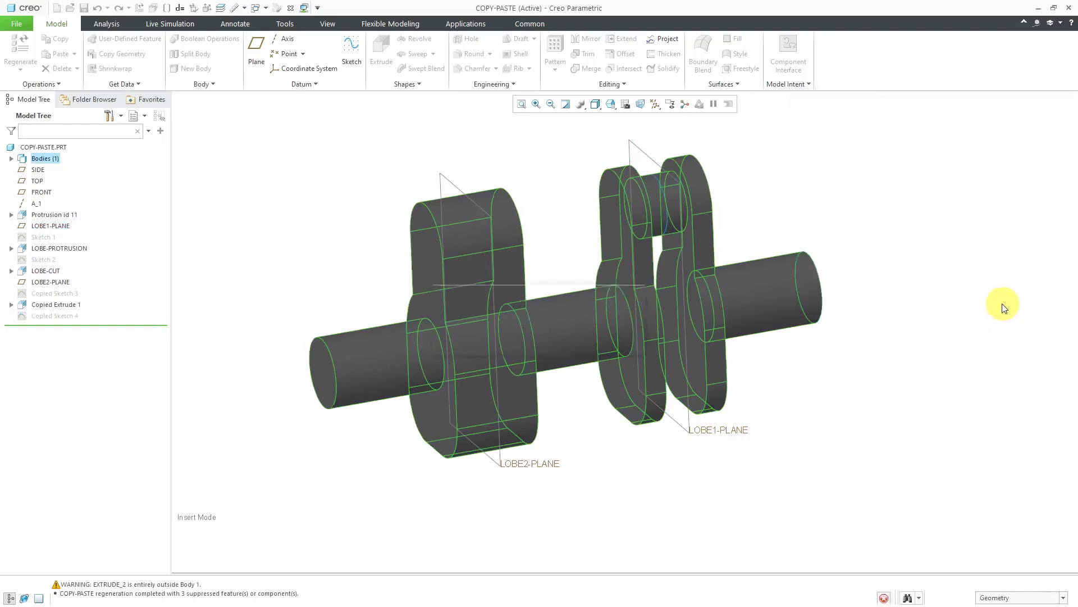
Step: Select Copied Sketch 3 through Copied Extrude 2 and show their Copied Feature Break/Remove dependence options
left_click(224, 268)
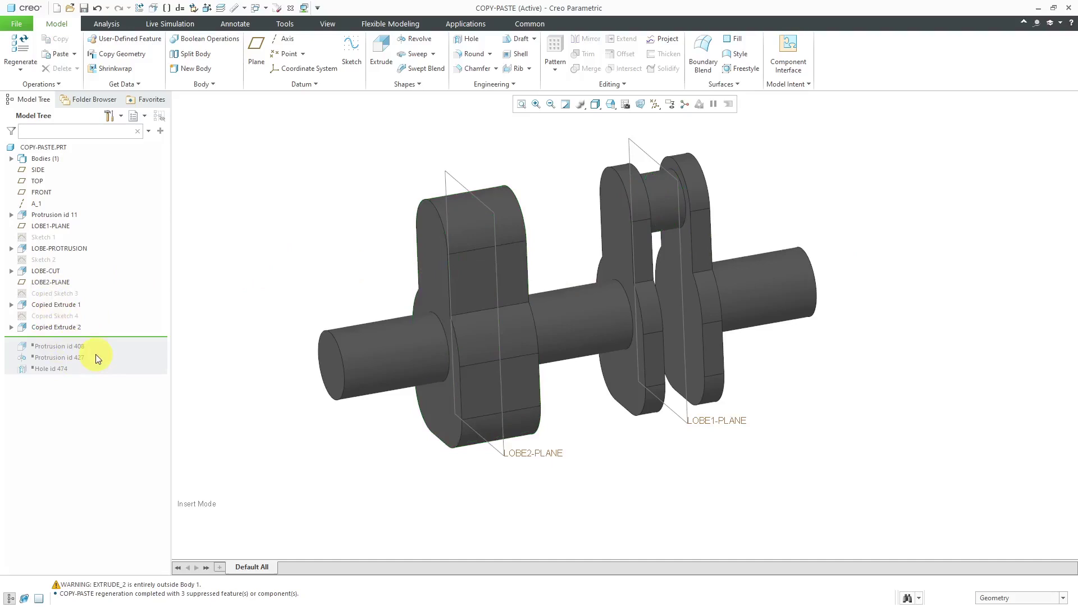
left_click(59, 293)
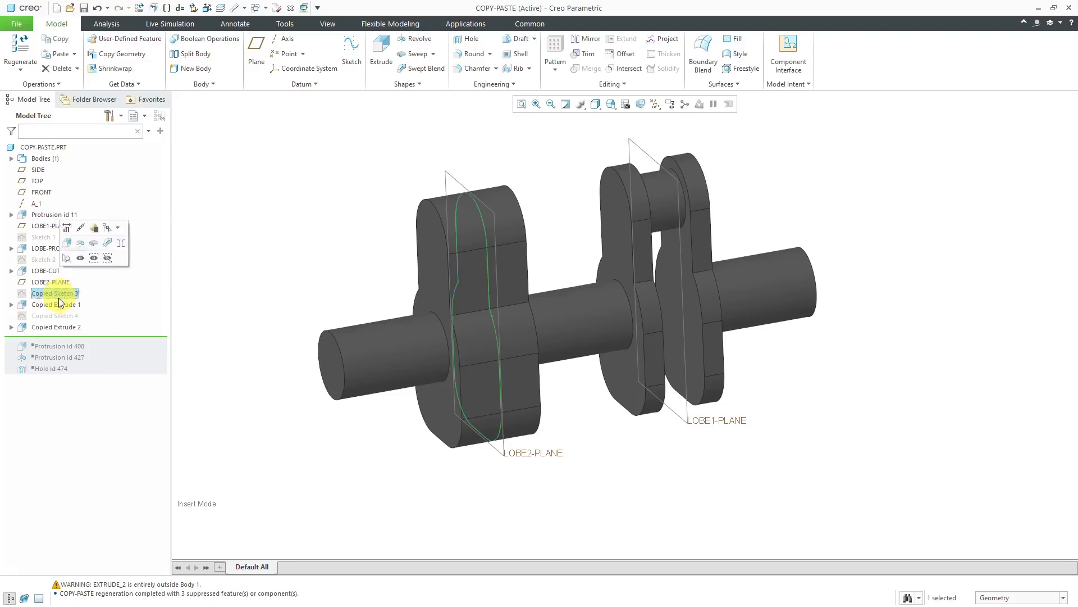
left_click(64, 327, "shift")
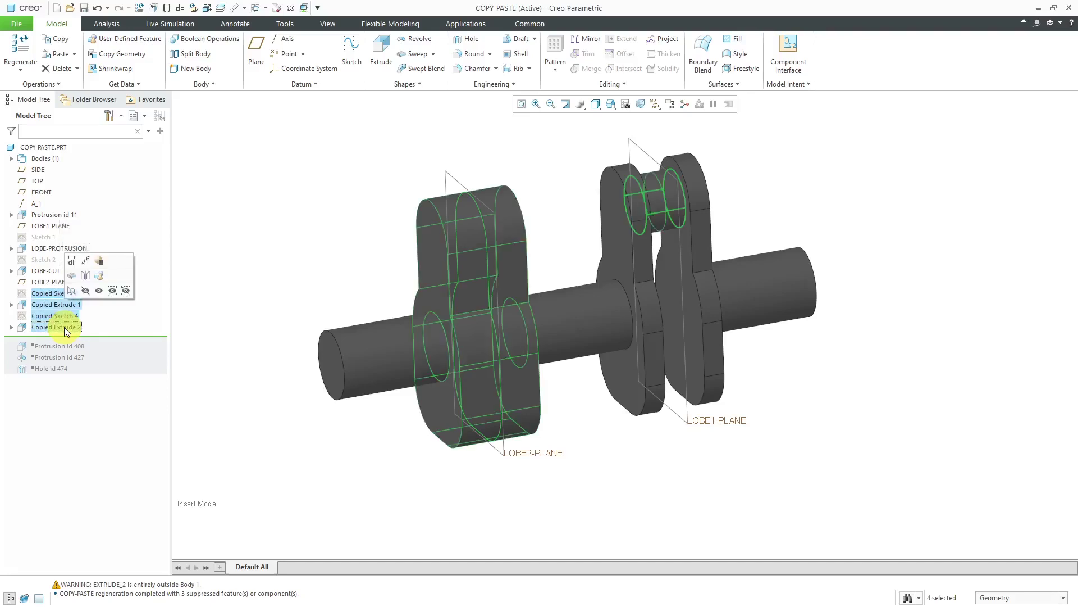
right_click(64, 327)
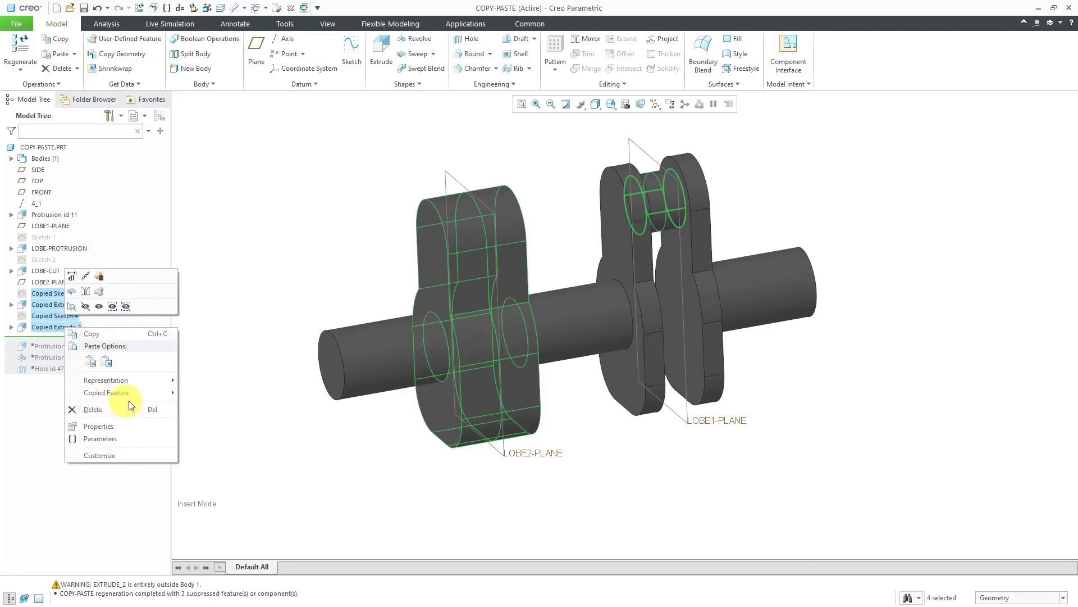
mouse_move(129, 393)
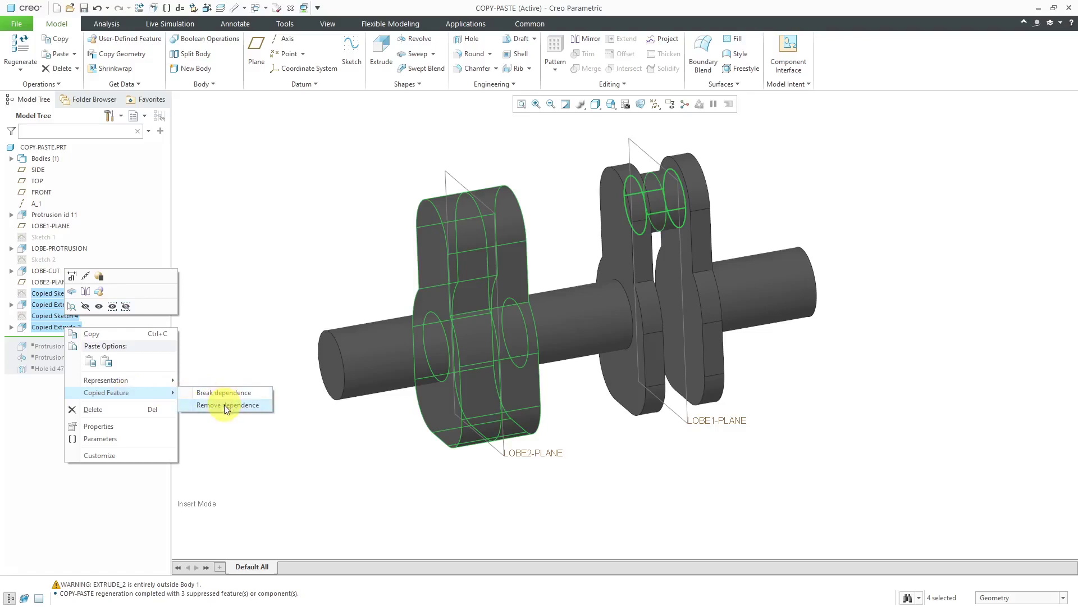
Step: Delete the copied lobe, then copy the original lobe's features Sketch 1 through LOBE-CUT
left_click(107, 411)
left_click(503, 392)
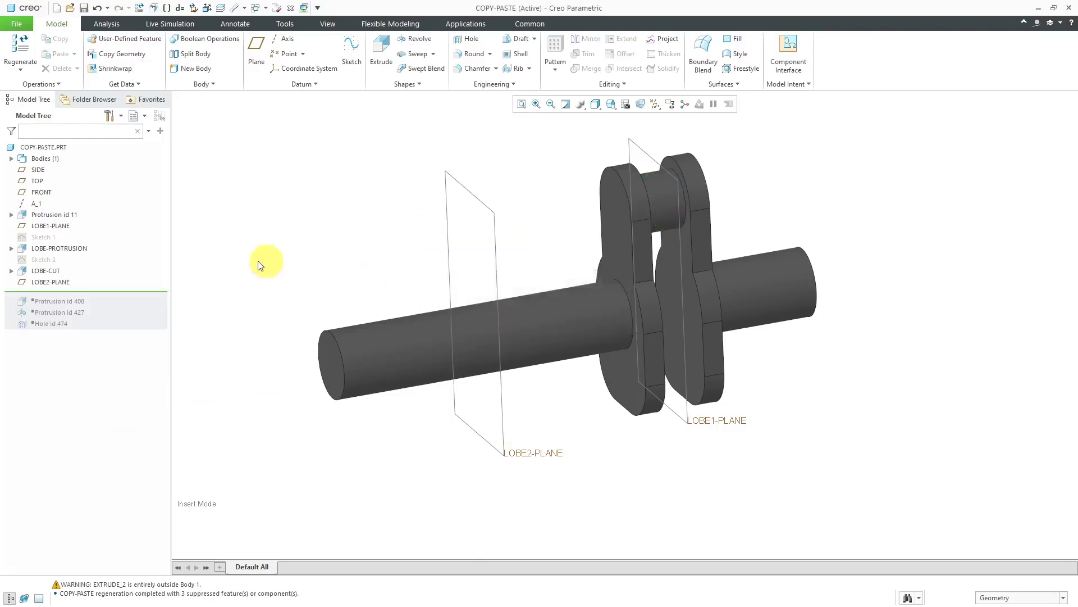
left_click(49, 236)
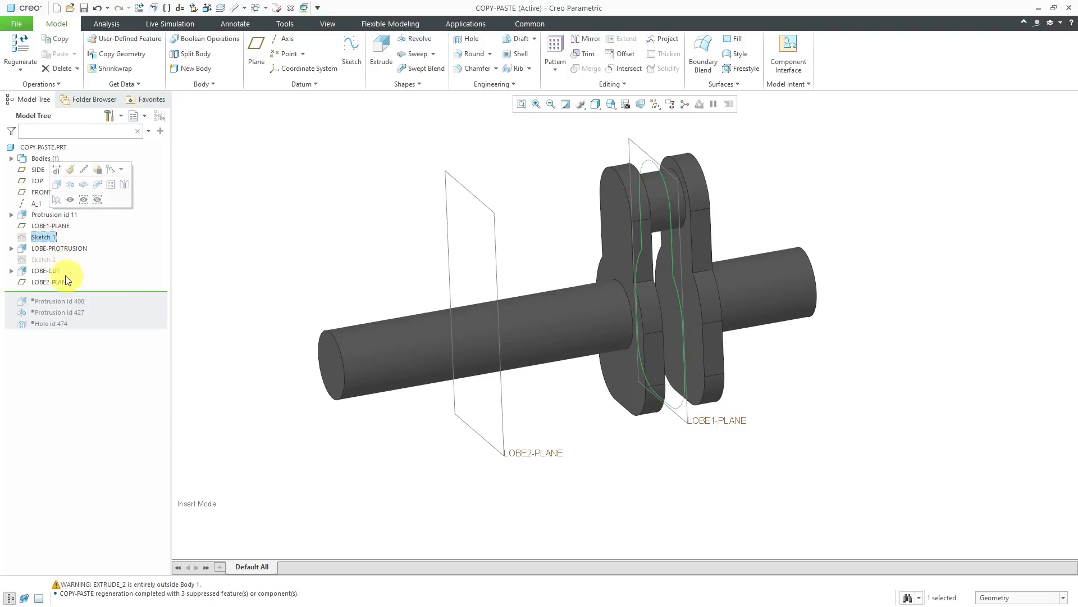
left_click(46, 270, "shift")
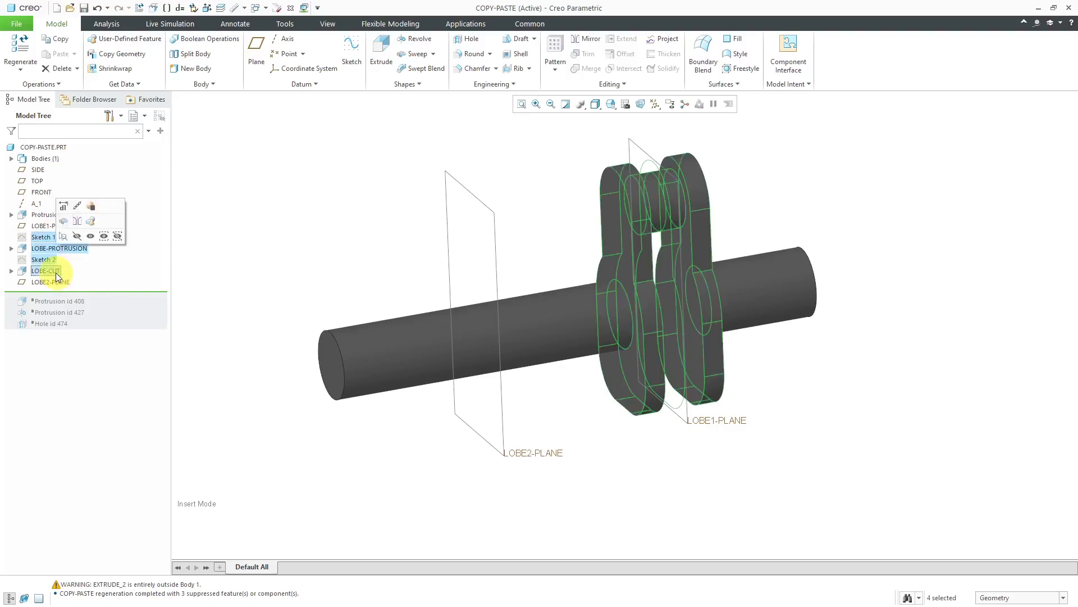
left_click(59, 39)
Step: Start a Paste Special with Advanced reference configuration enabled
left_click(73, 53)
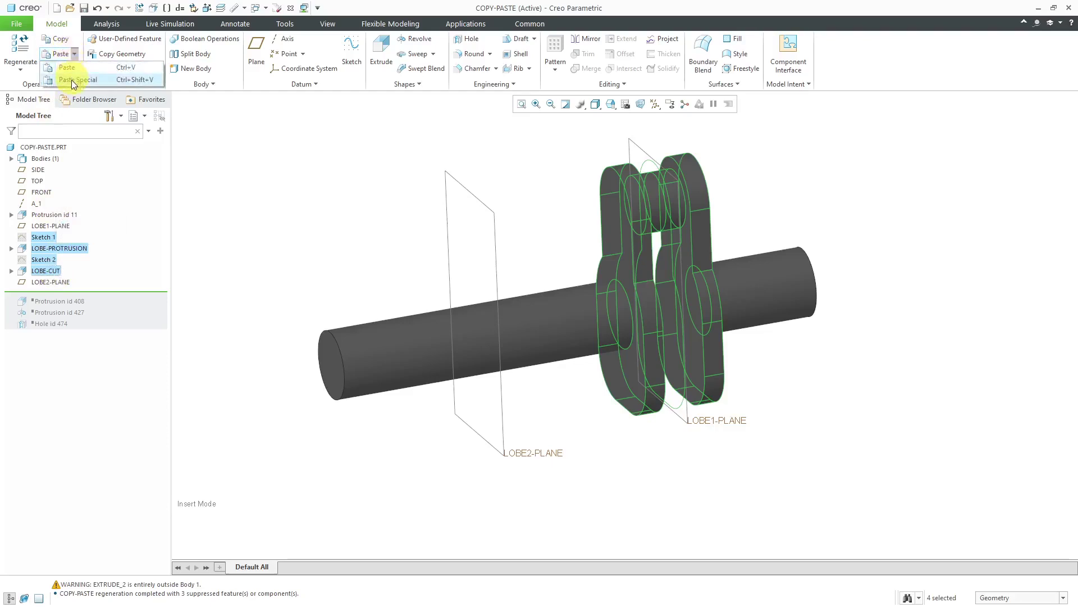
left_click(74, 81)
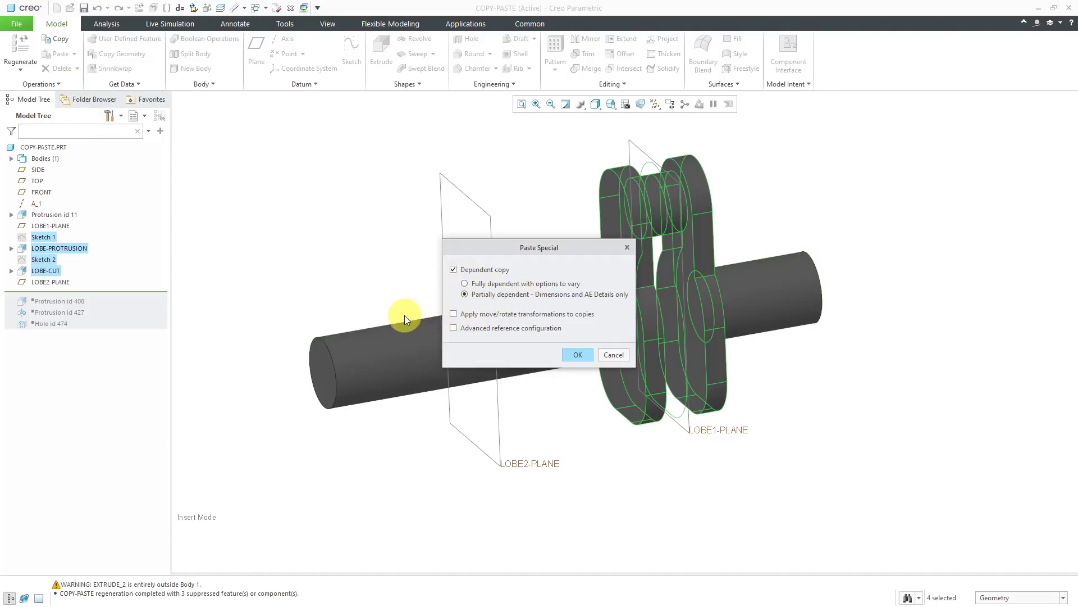
left_click(473, 327)
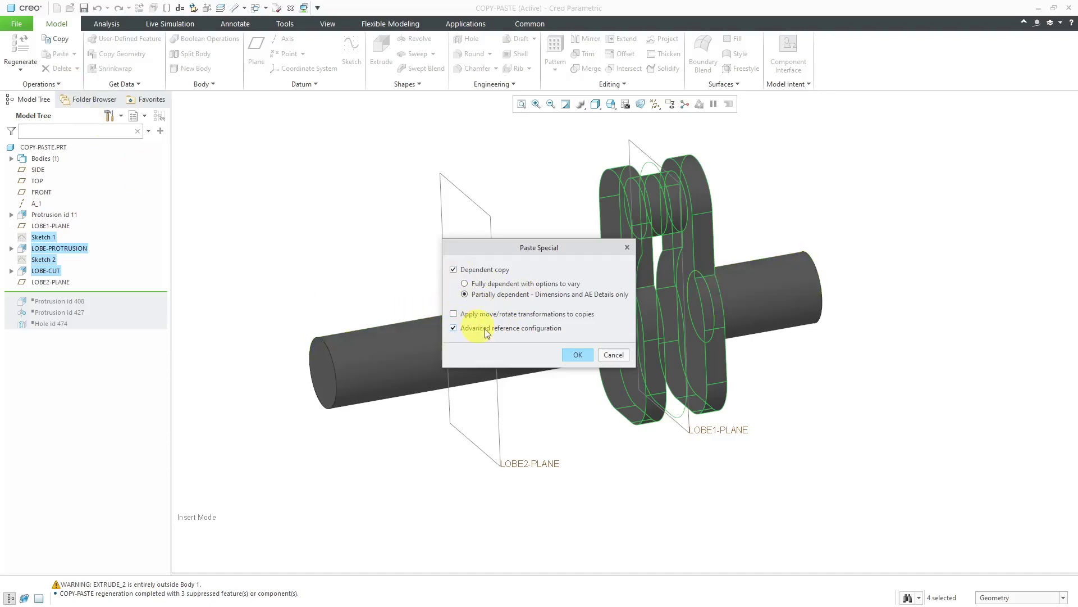
Step: Replace the LOBE1-PLANE reference with LOBE2-PLANE and preview the pasted second lobe
left_click(582, 354)
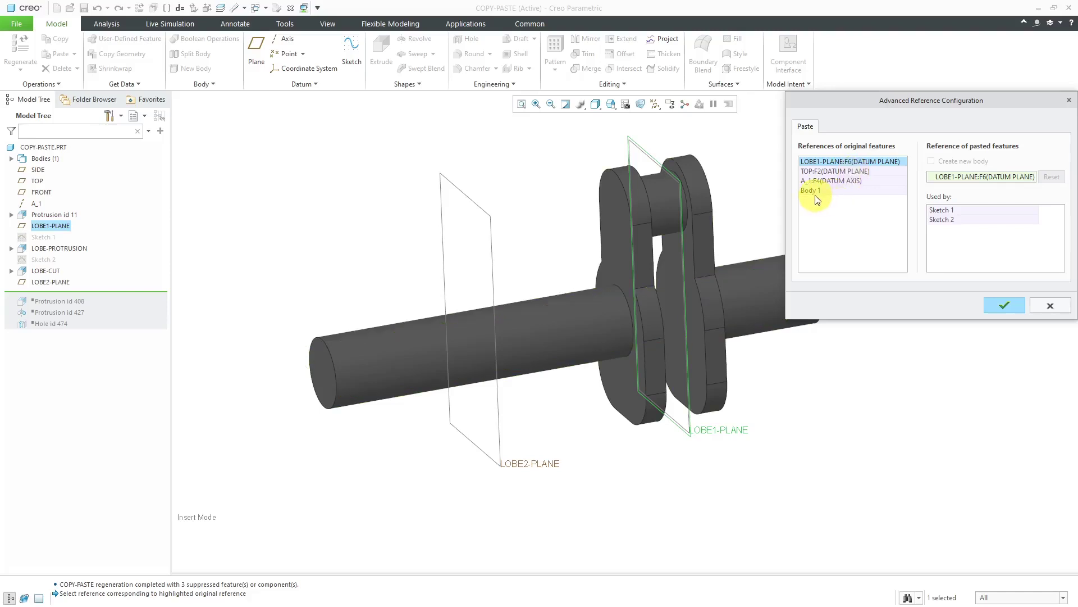
left_click(486, 211)
left_click(480, 213)
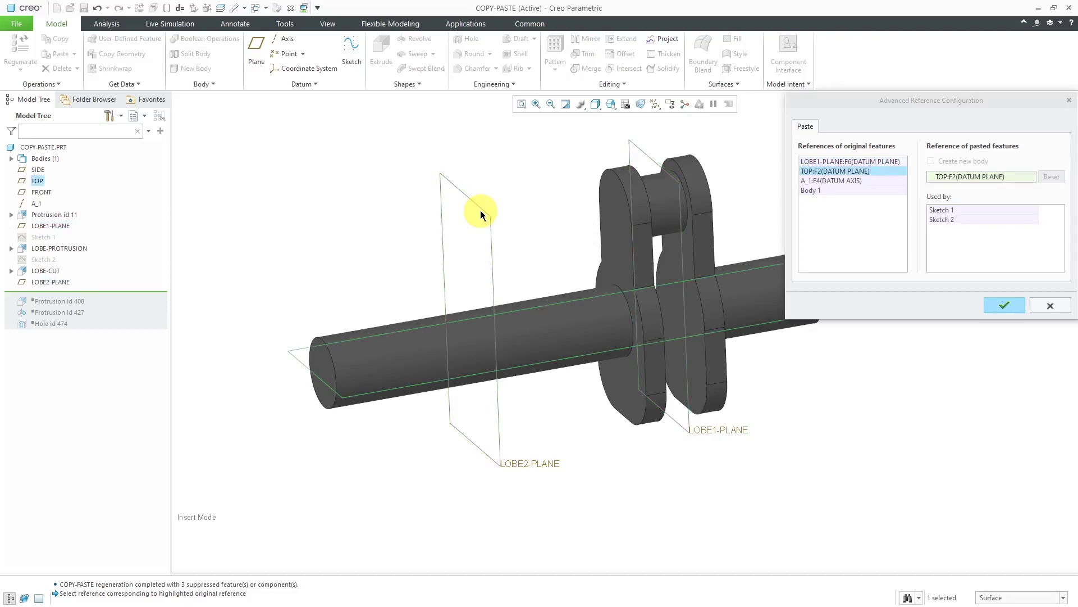
left_click(1005, 305)
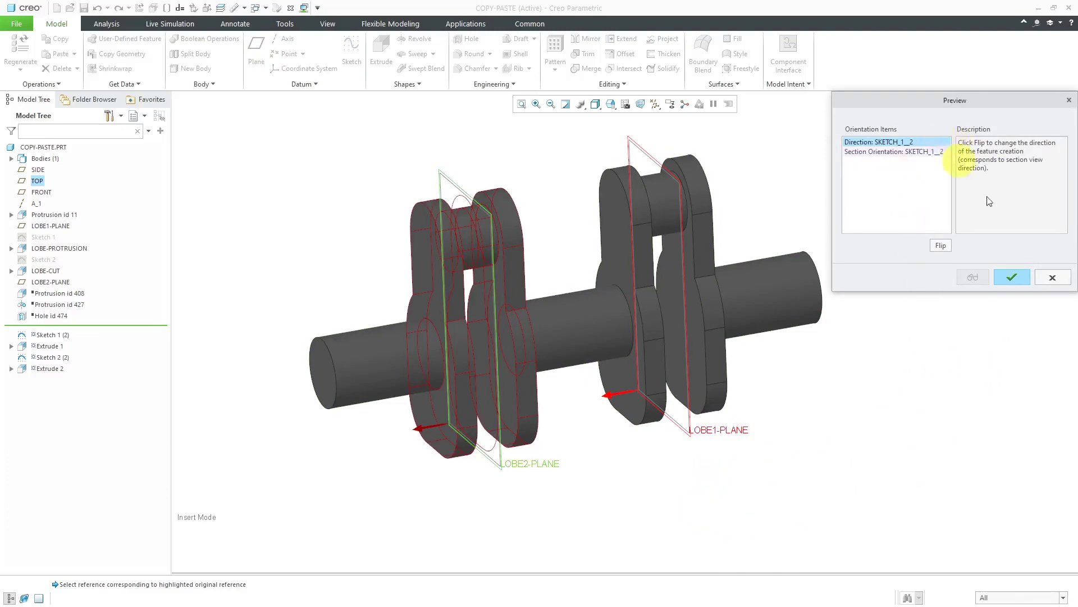
Step: Flip the pasted lobe's section orientation and finish the paste at LOBE2-PLANE
left_click(881, 152)
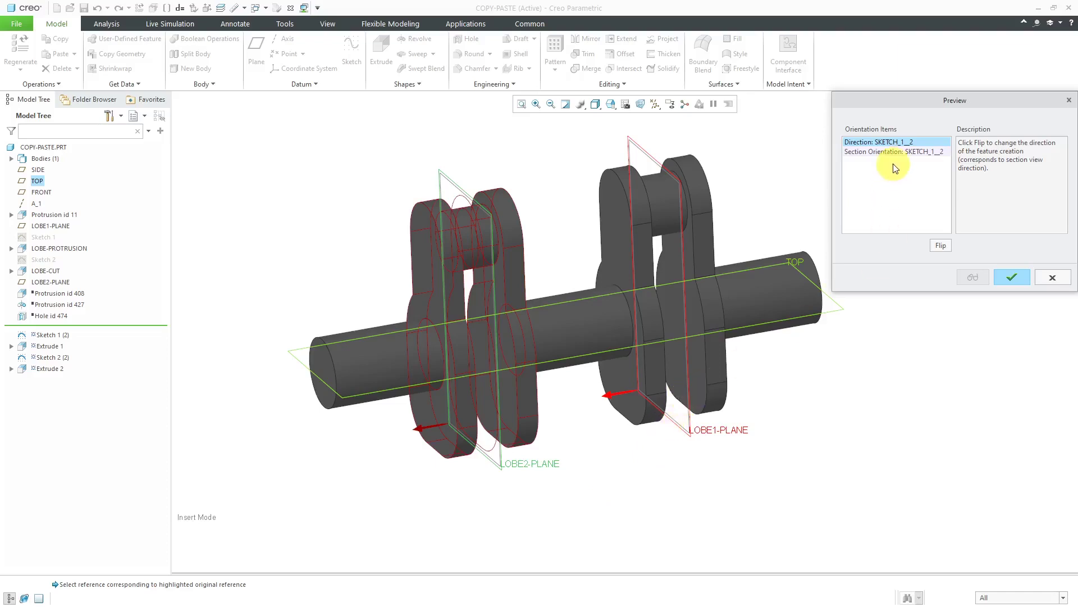
left_click(884, 152)
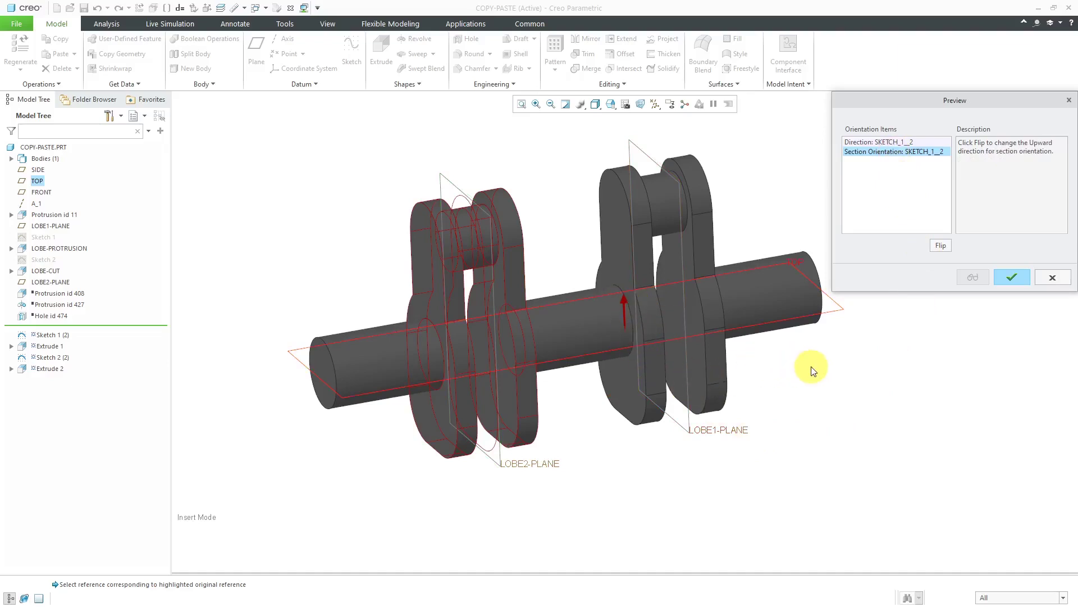
left_click(942, 246)
left_click(1006, 278)
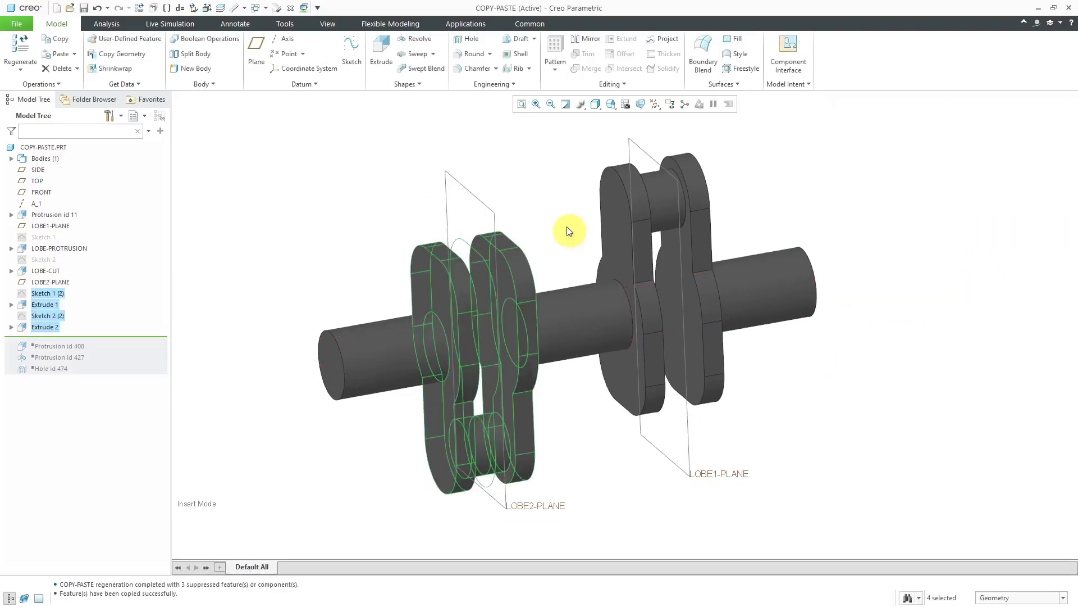
Step: Select the pasted Sketch 1 (2) through Extrude 2 and delete them
middle_click_drag(557, 207, 590, 221)
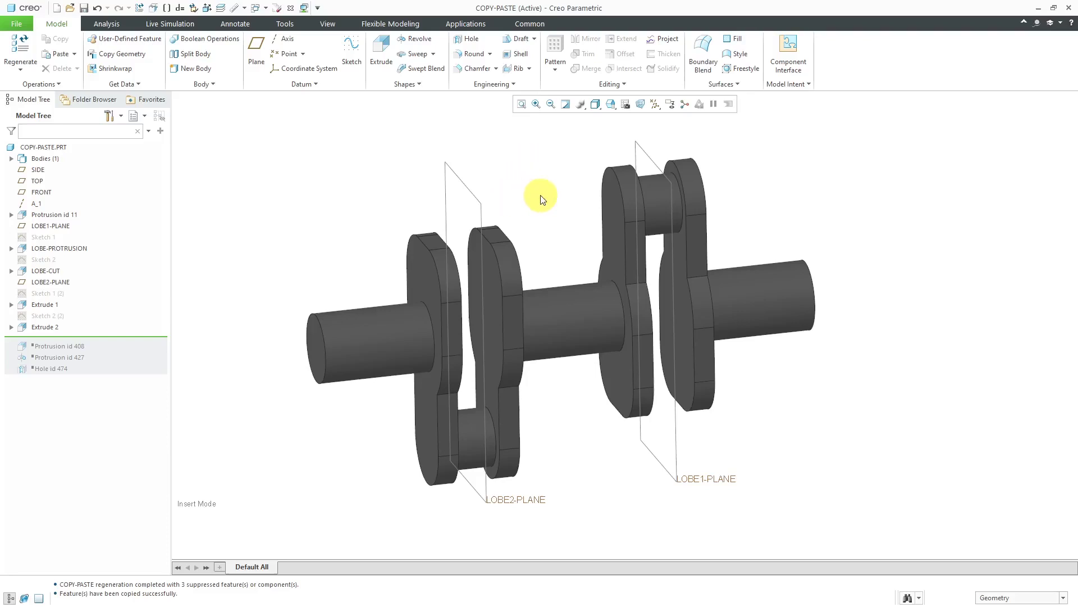
left_click(57, 293)
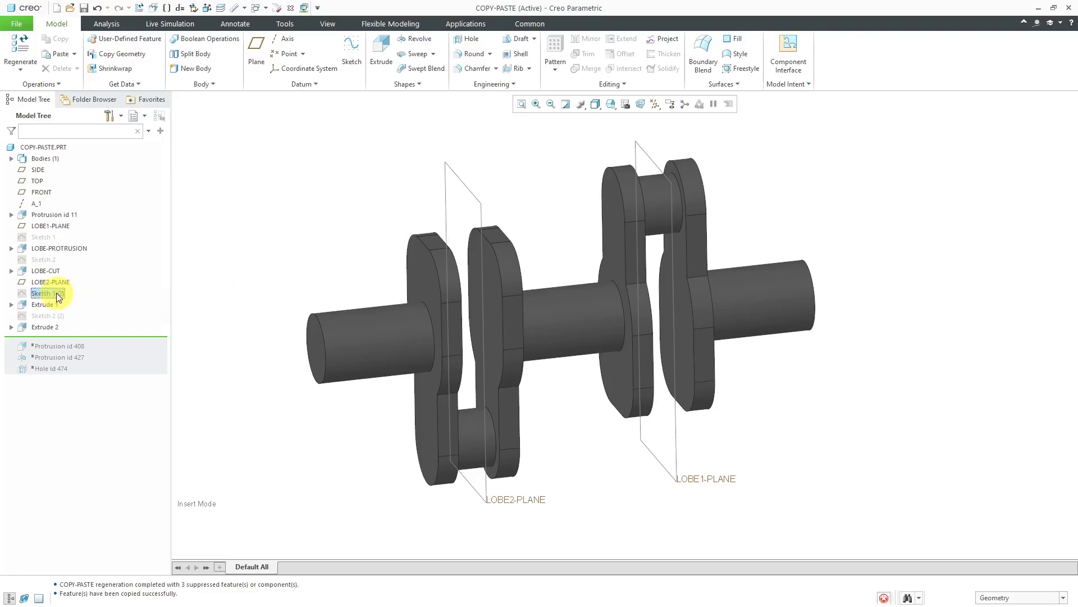
left_click(51, 328, "shift")
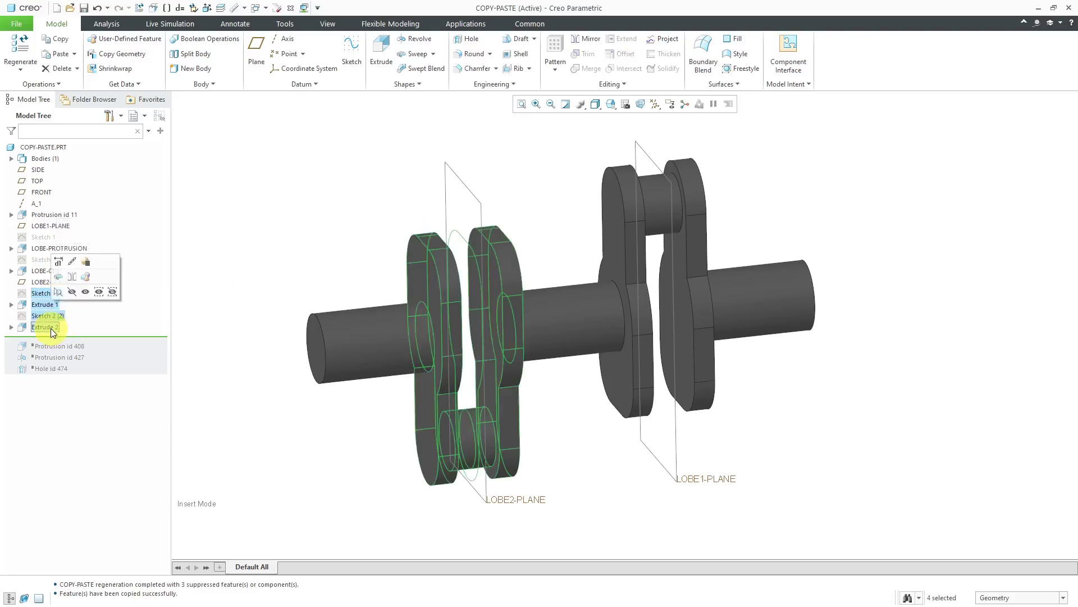
right_click(52, 332)
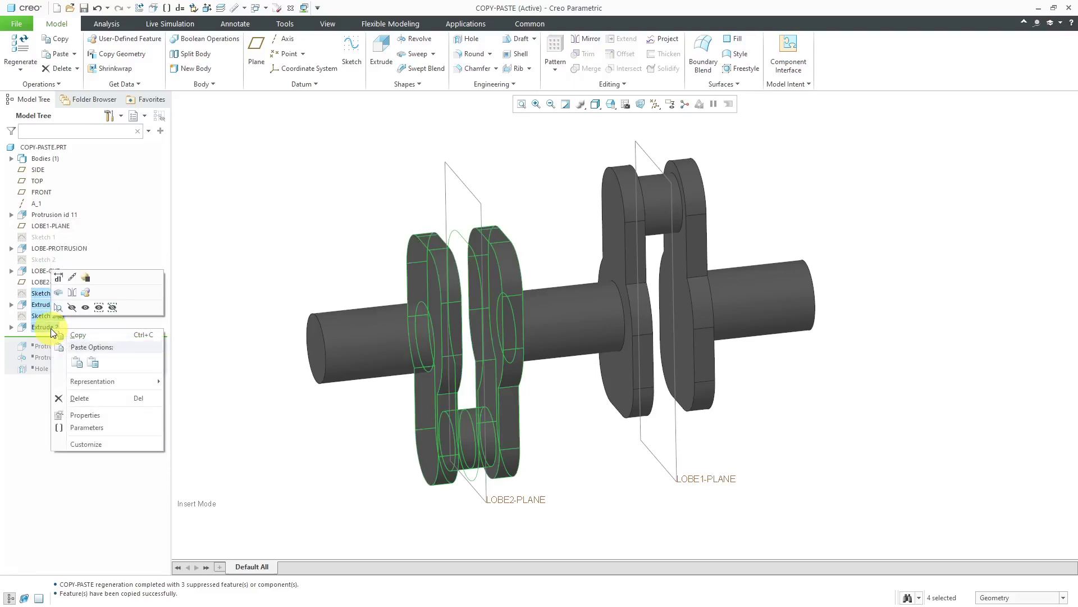
left_click(83, 399)
Step: Confirm the deletion and copy the original lobe's Sketch 1 through LOBE-CUT again
left_click(506, 322)
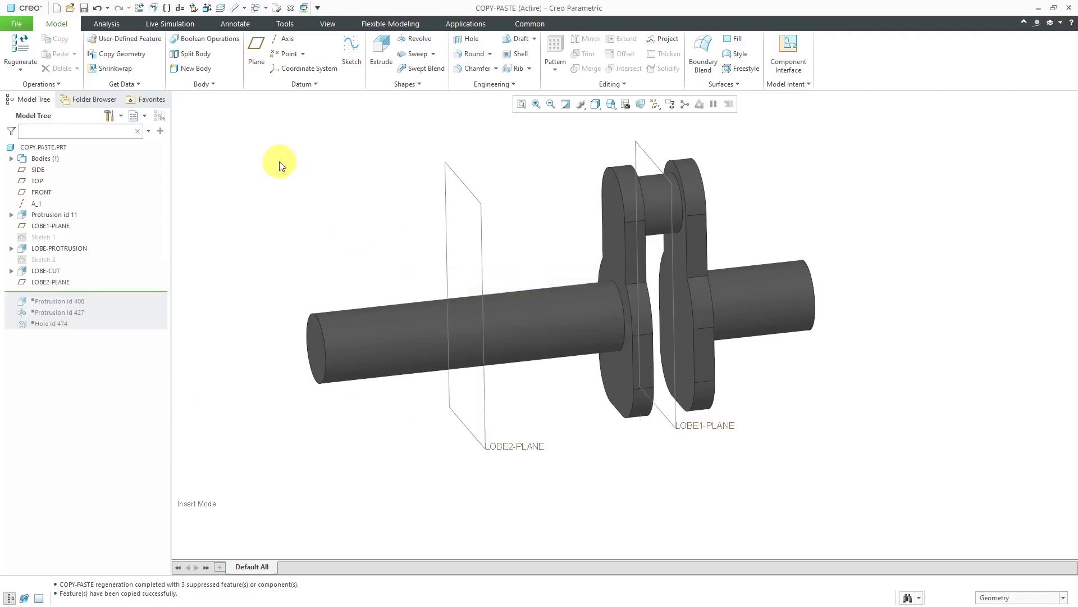
left_click(44, 237)
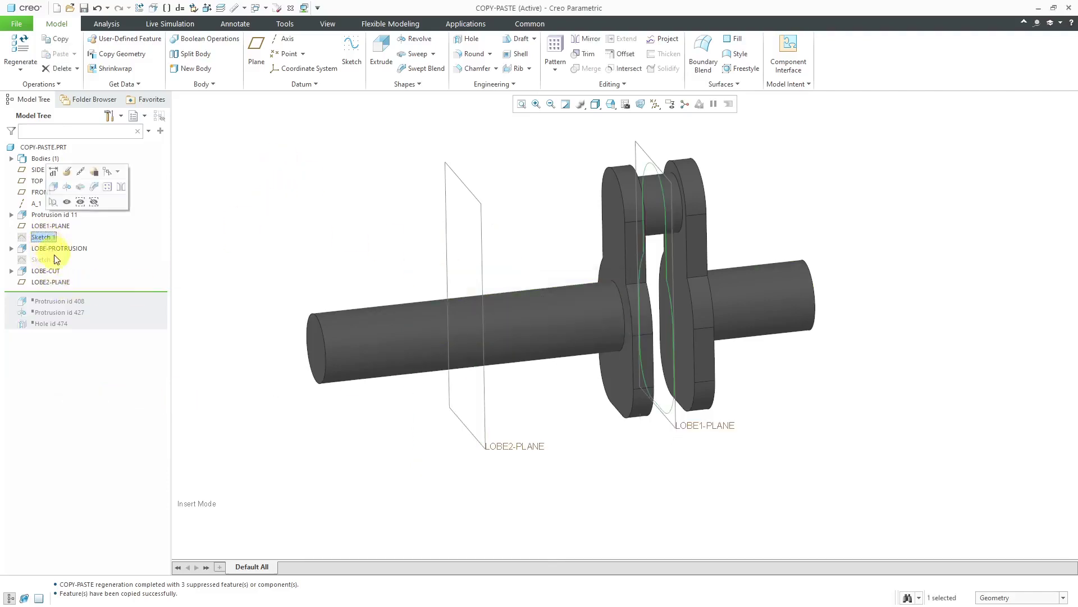
left_click(54, 270, "shift")
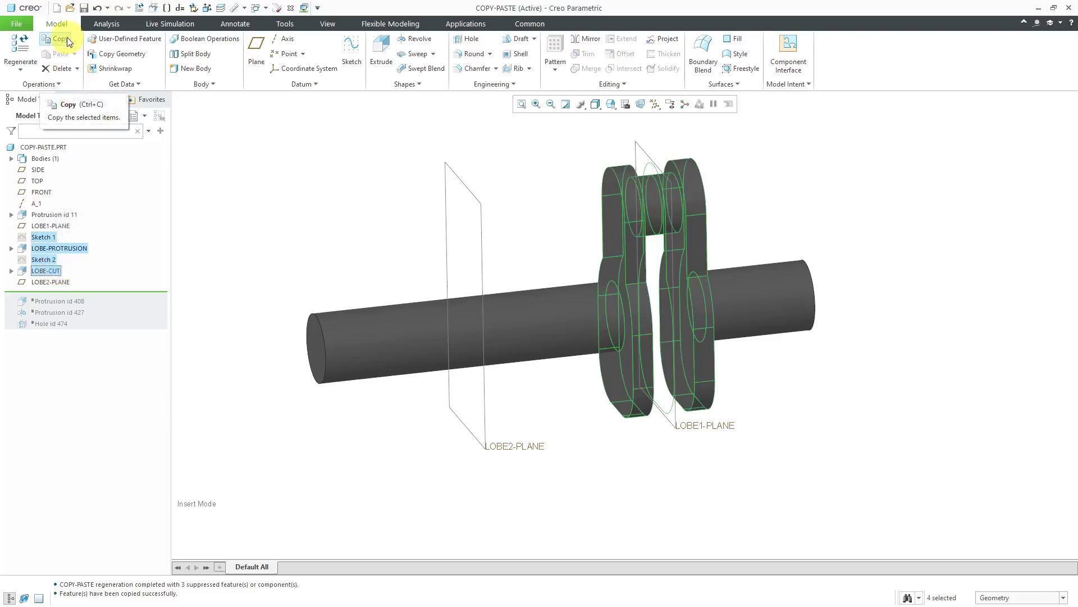
left_click(75, 54)
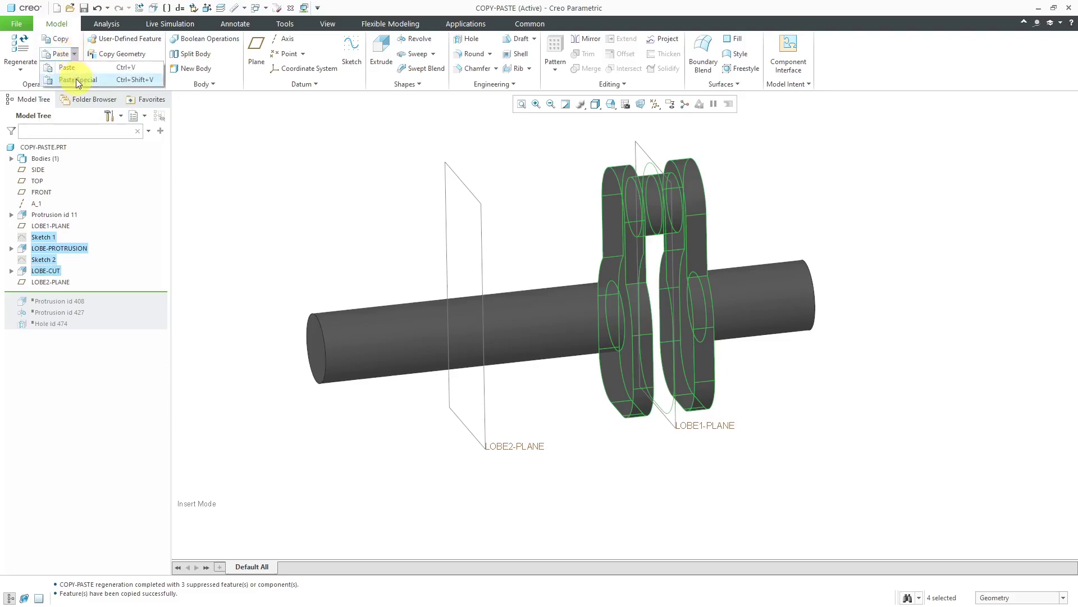
Step: Try a Paste Special with Advanced reference configuration, then cancel the reference dialog
left_click(78, 79)
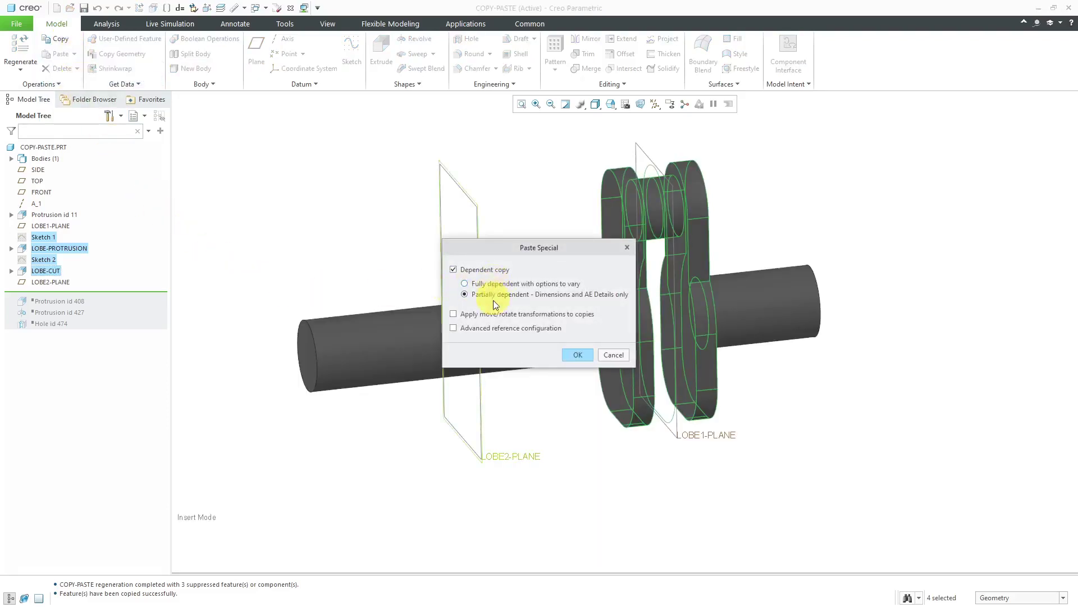
left_click(513, 328)
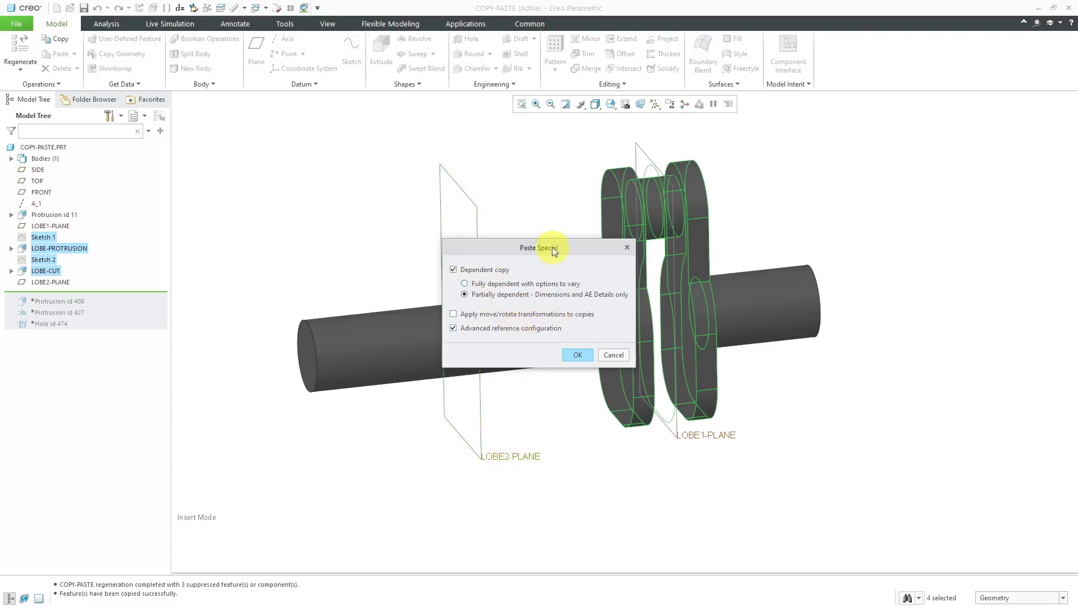
left_click_drag(552, 247, 328, 226)
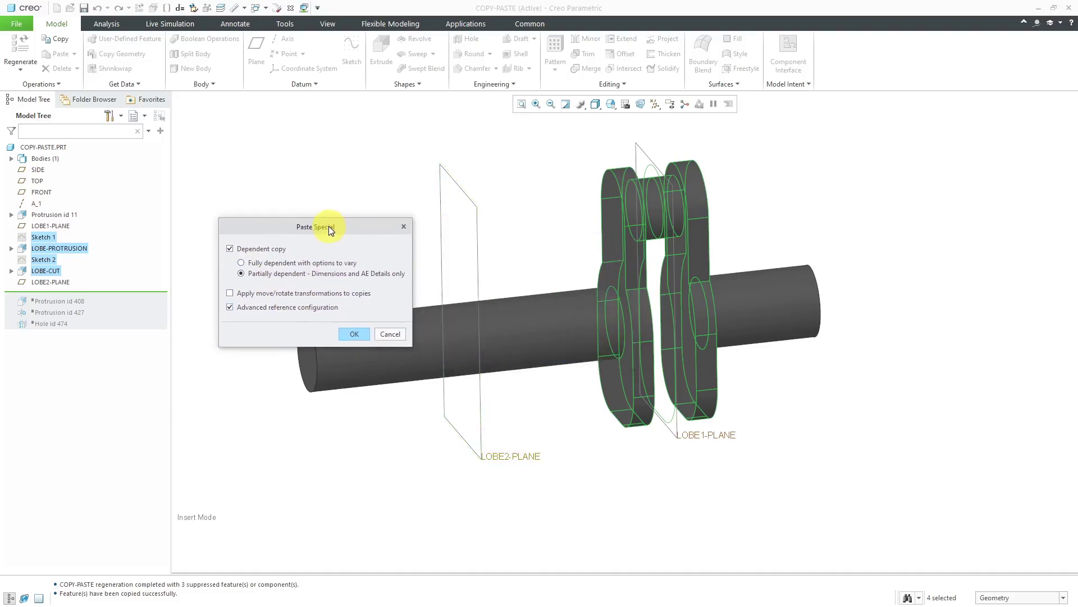
left_click(352, 334)
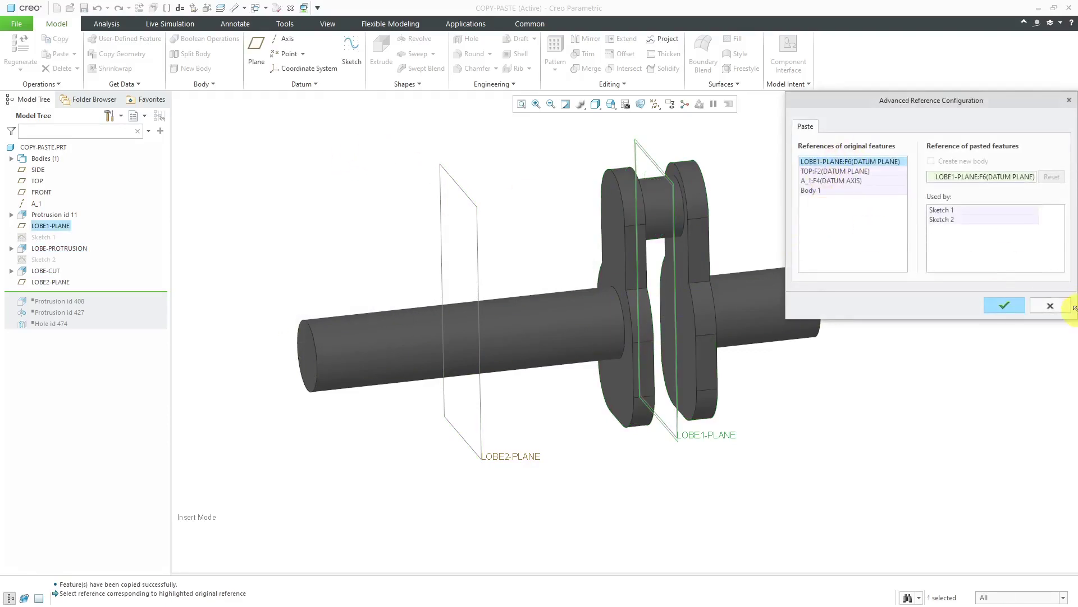
left_click(1048, 305)
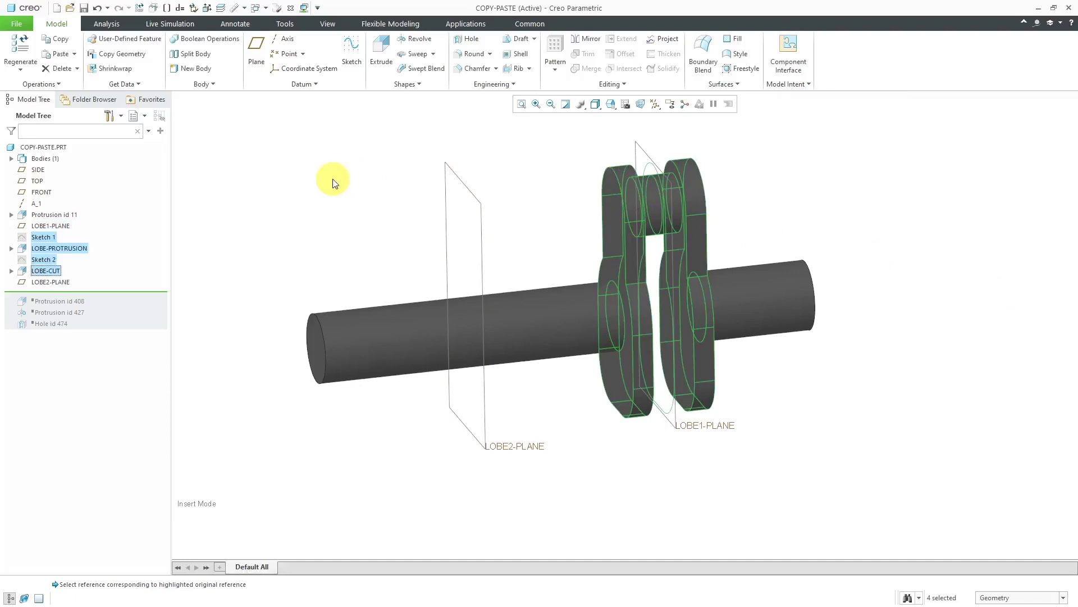
Step: Paste Special the lobe with Apply move/rotate transformations enabled
left_click(75, 54)
left_click(73, 80)
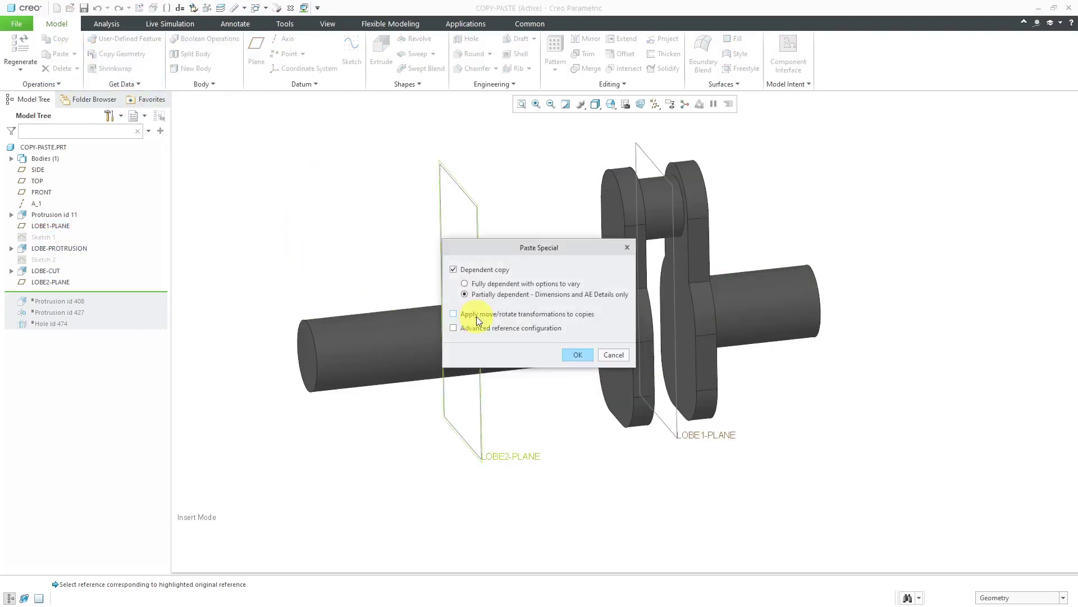
left_click(453, 314)
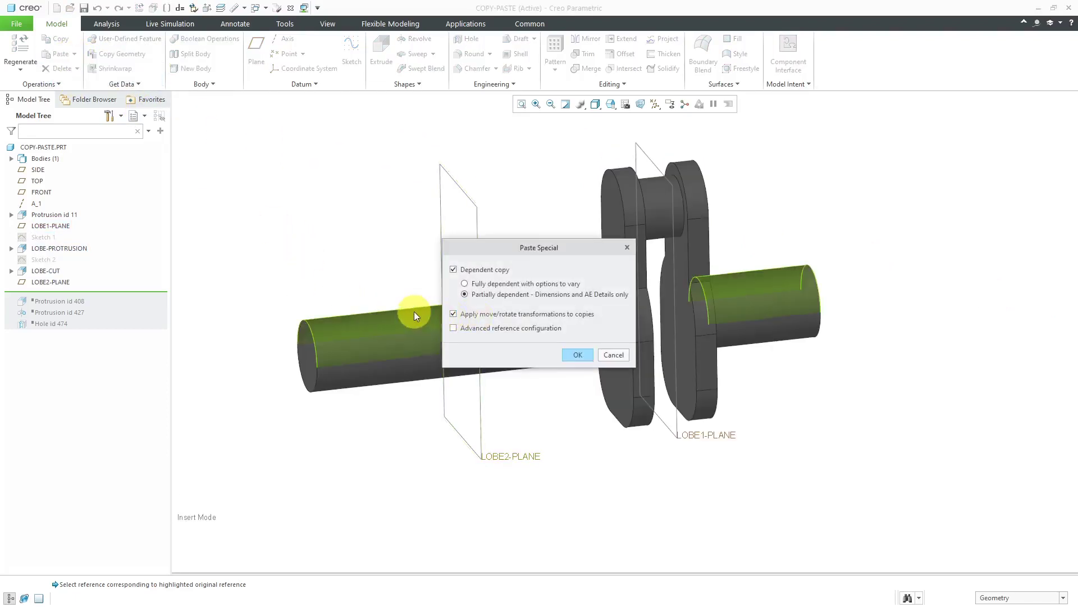
left_click(578, 355)
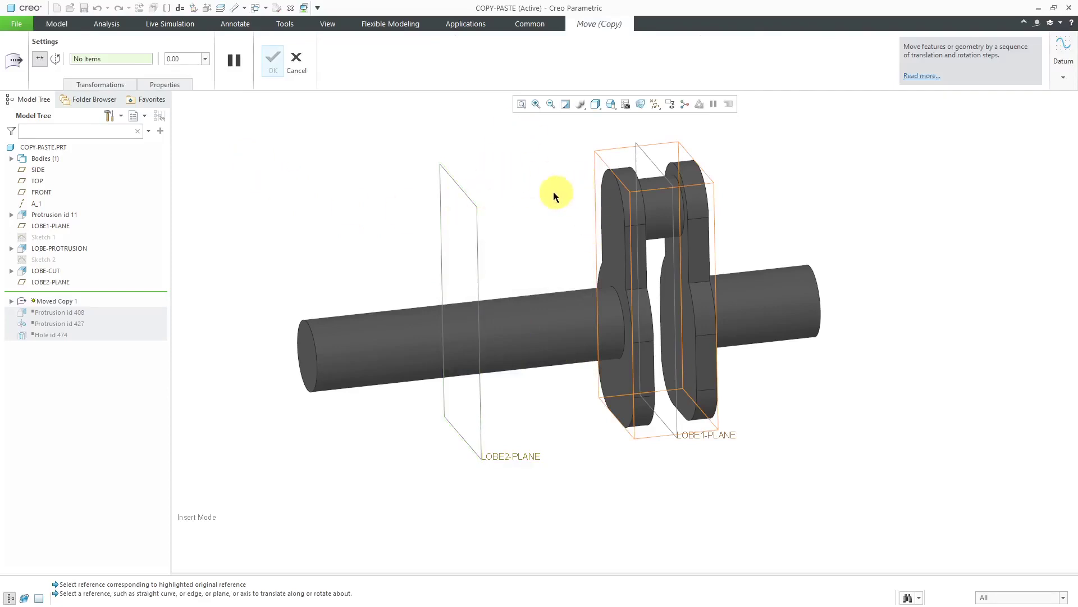
Step: Keep the first transformation as a Move and turn on datum axis display
left_click(118, 84)
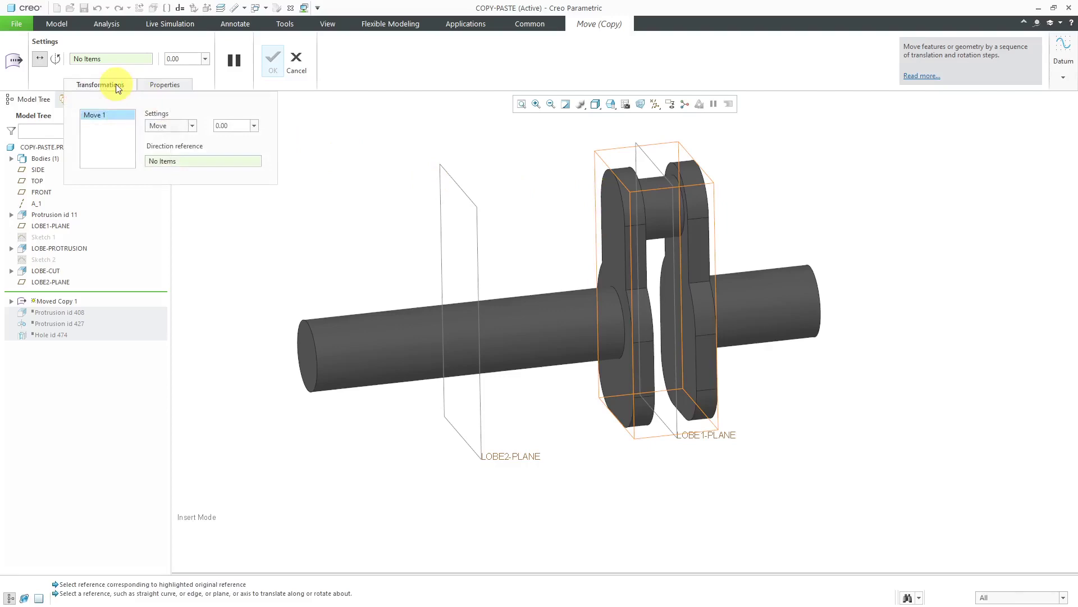
left_click(166, 126)
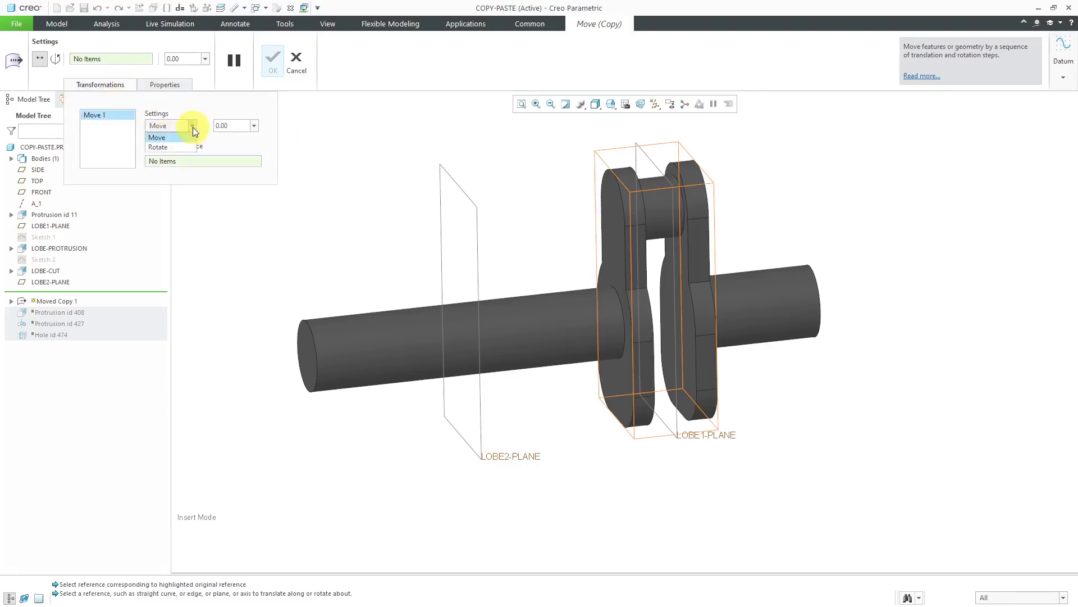
left_click(193, 127)
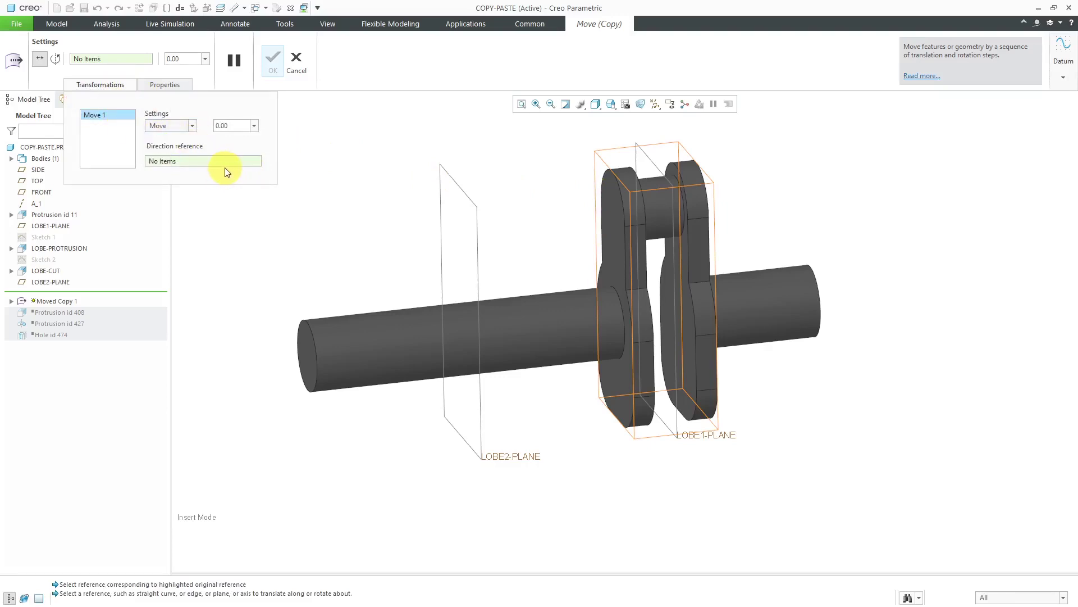
left_click(655, 106)
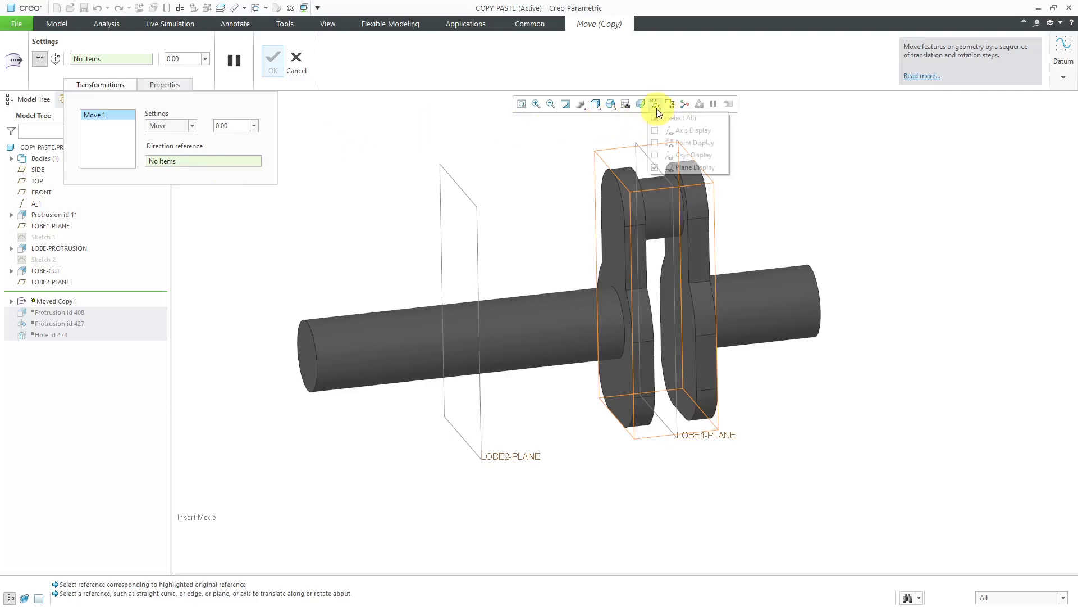
left_click(694, 130)
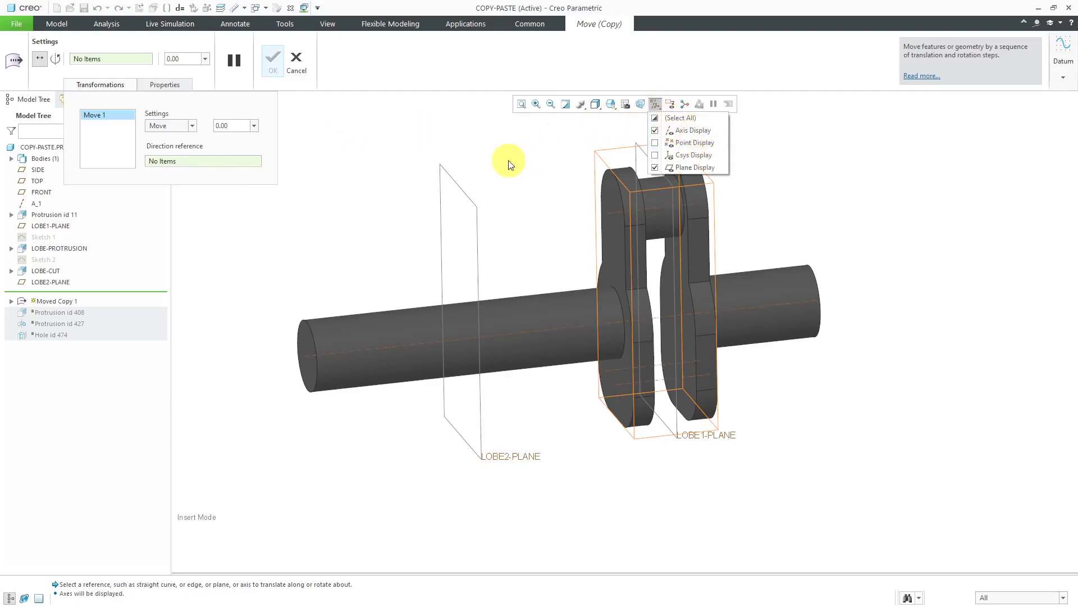
left_click(524, 335)
Step: Move the copied lobe 3.50 along shaft axis A_1 toward LOBE2-PLANE
left_click(527, 331)
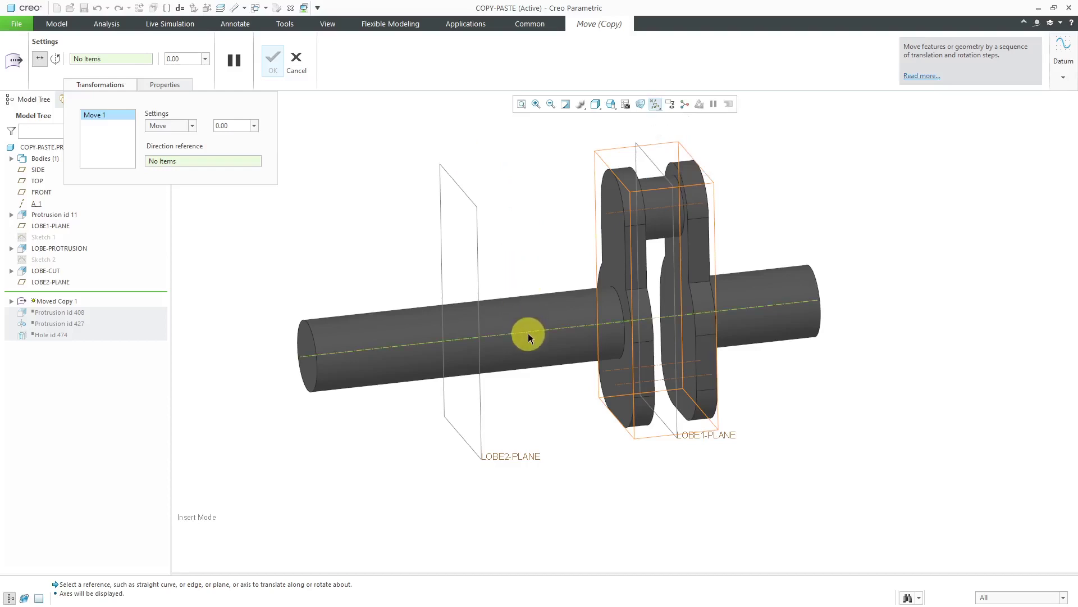
left_click_drag(653, 290, 464, 358)
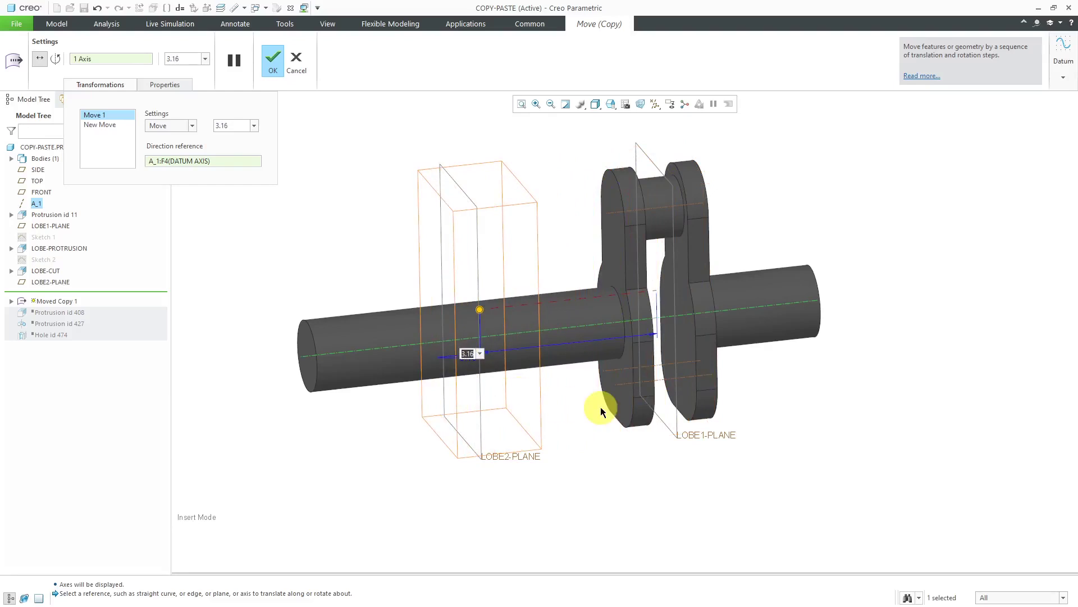
type("3.5")
key("Return")
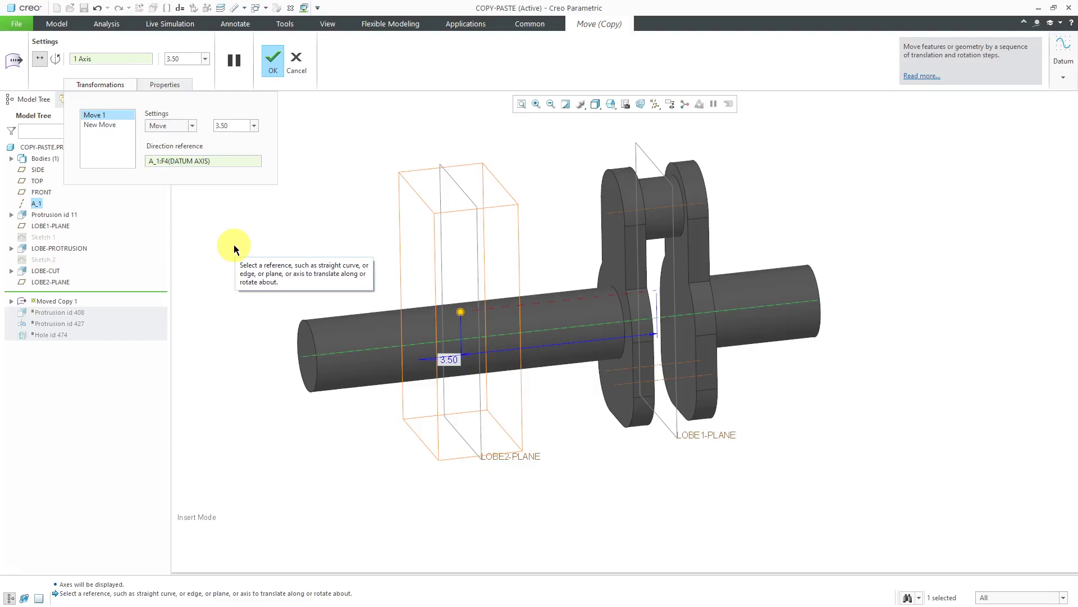
Step: Add a second transformation rotating the copy 180° about axis A_1, completing Moved Copy 1
left_click(100, 124)
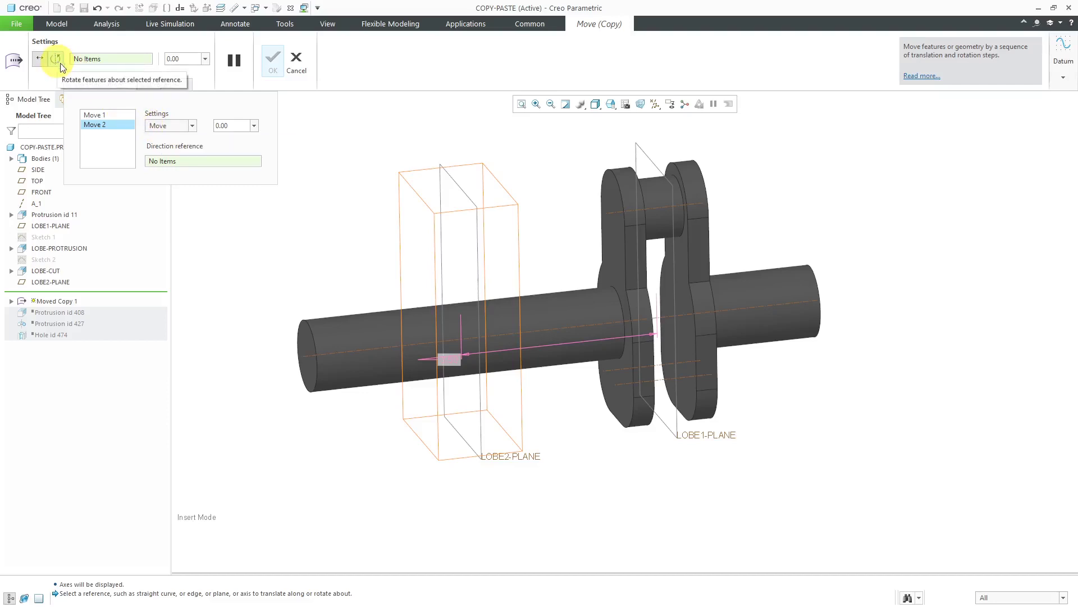
right_click(308, 153)
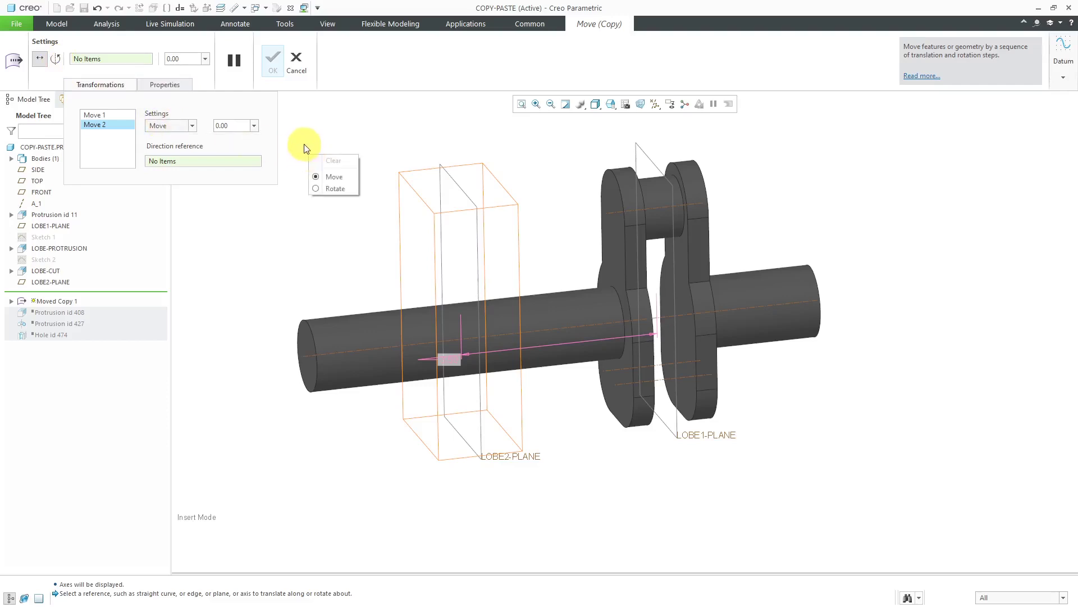
left_click(345, 191)
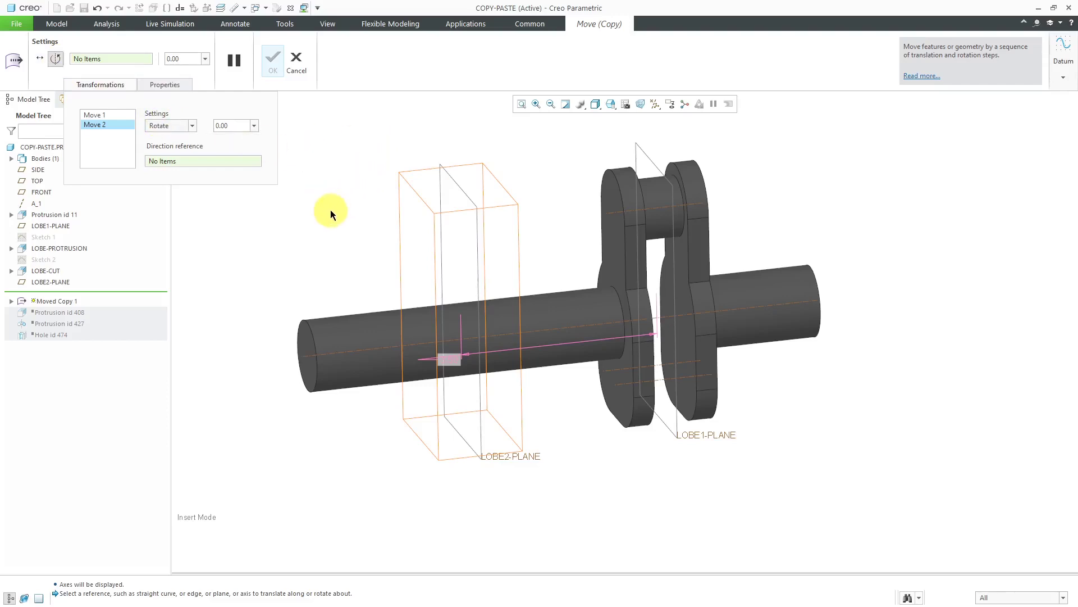
left_click(409, 344)
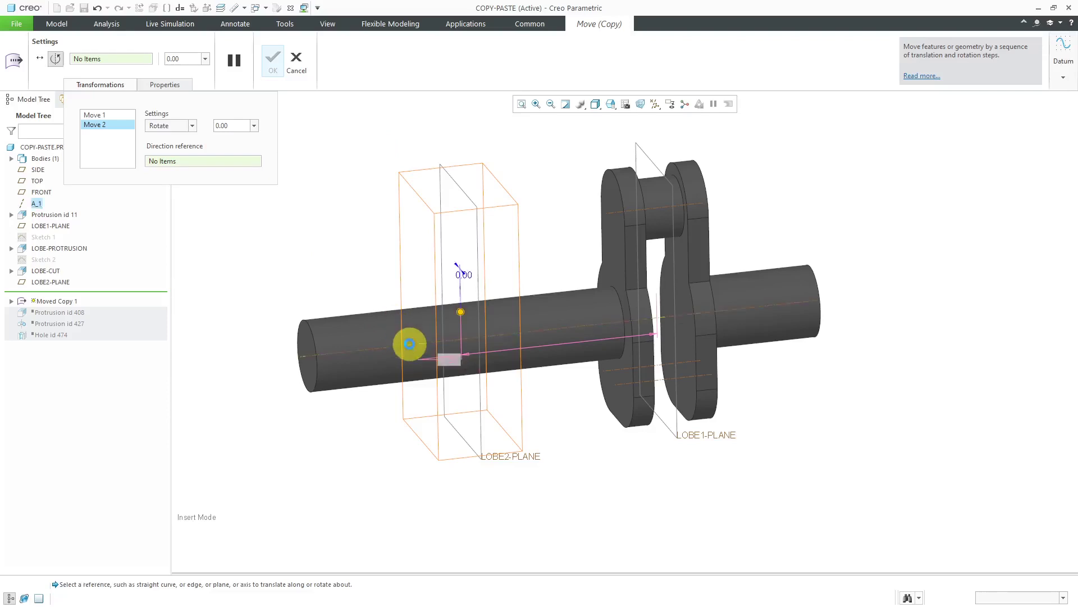
left_click_drag(461, 311, 484, 399)
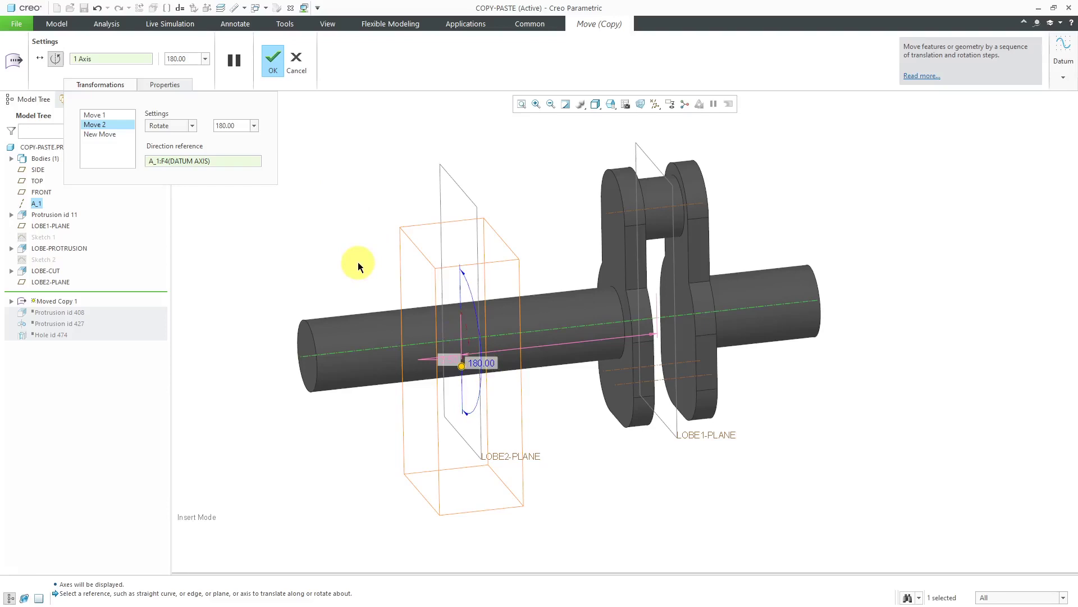
left_click(274, 67)
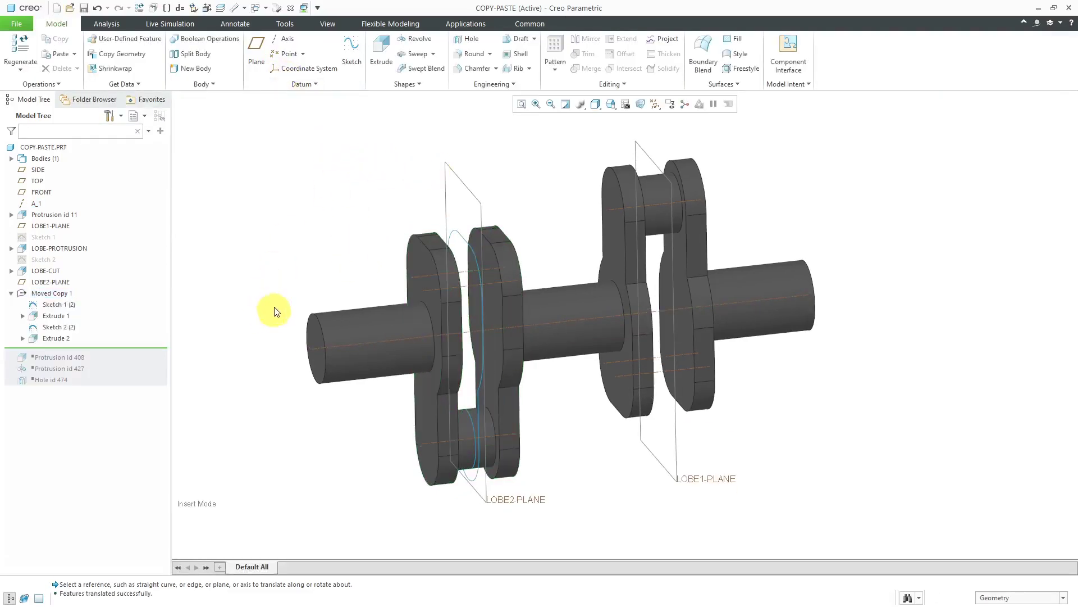
Step: Hide the copied sketches Sketch 1 (2) and Sketch 2 (2) under Moved Copy 1
left_click(62, 295)
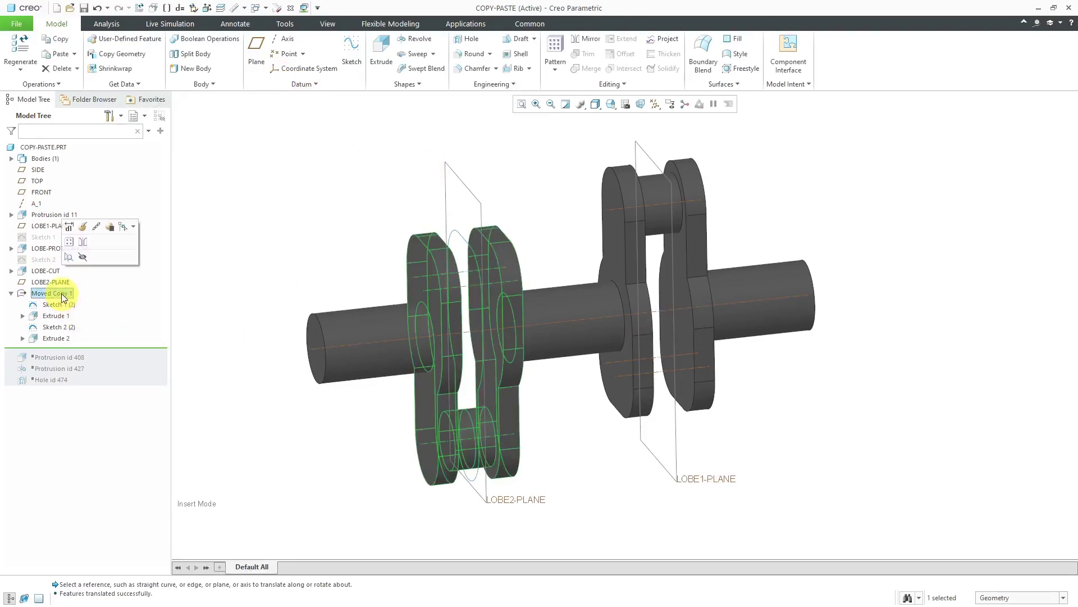
right_click(62, 295)
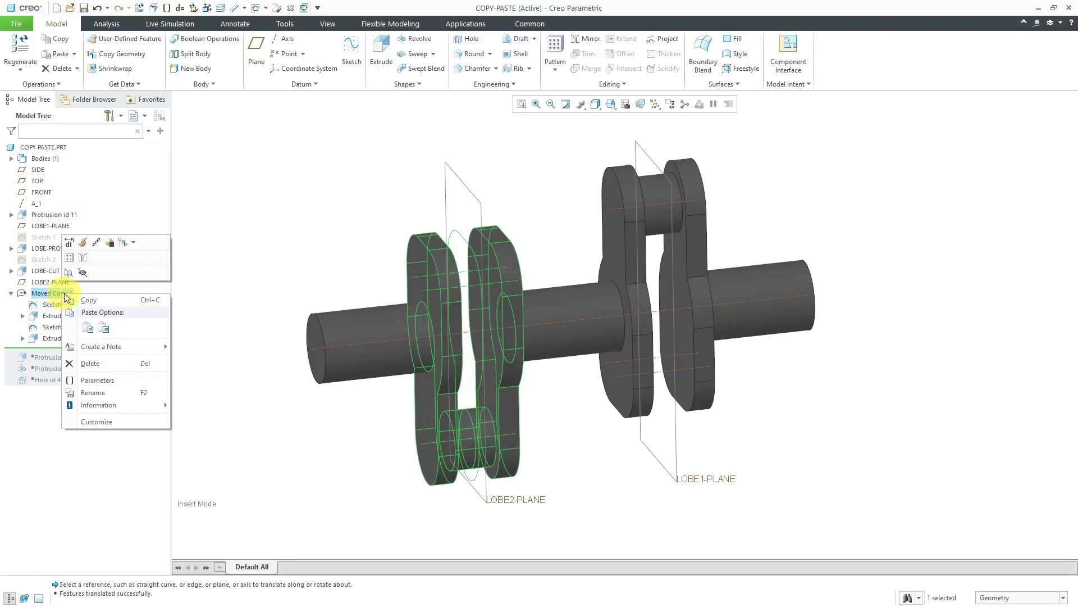
left_click(244, 257)
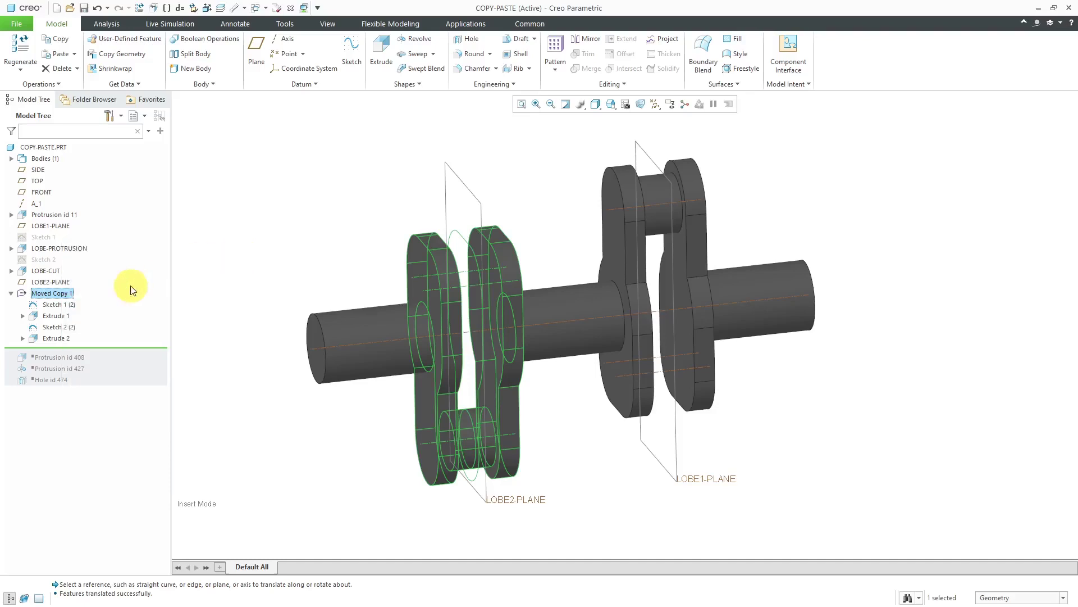
left_click(61, 304)
left_click(89, 268)
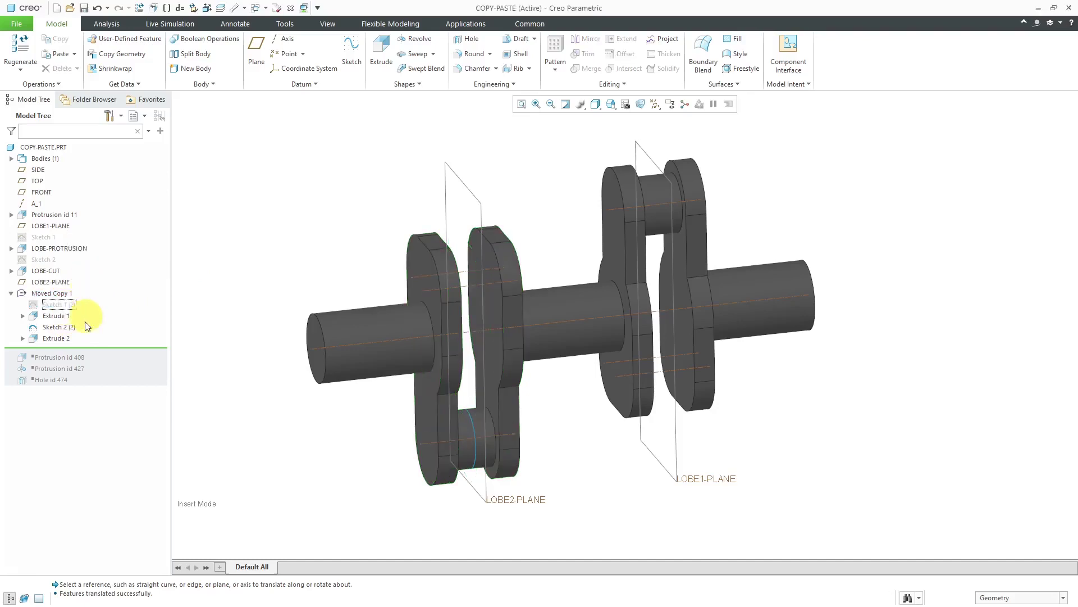
left_click(72, 332)
left_click(91, 290)
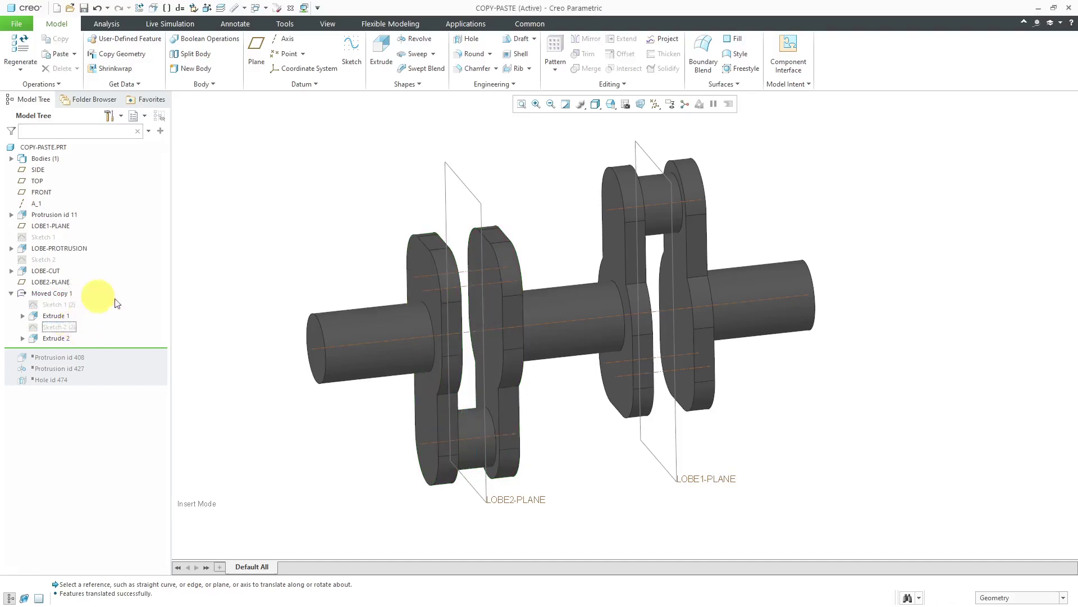
Step: Turn off datum axis and datum plane display
left_click(660, 107)
left_click(689, 130)
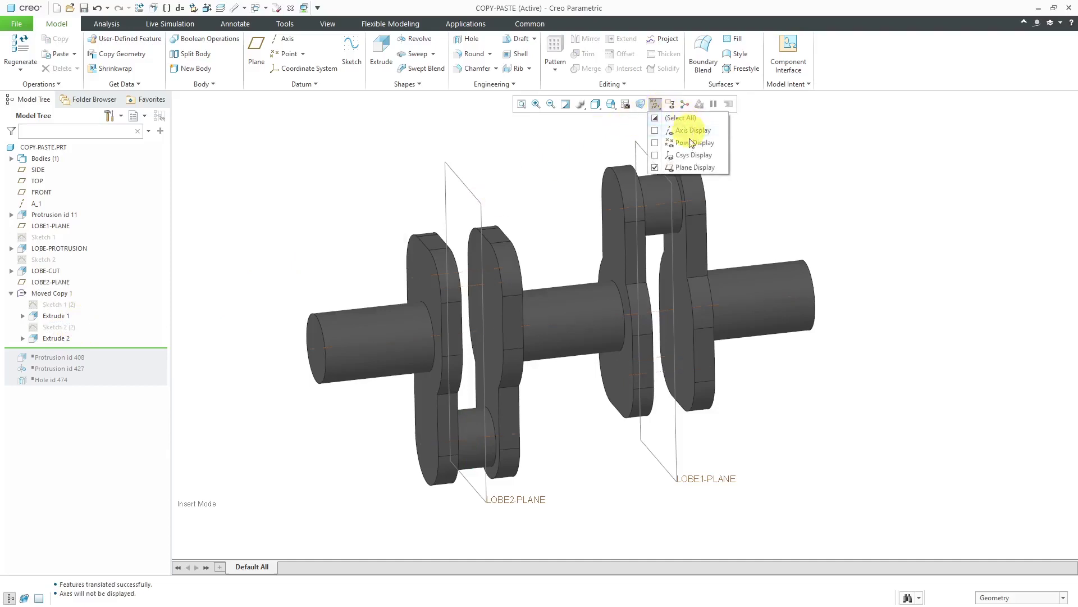
left_click(686, 168)
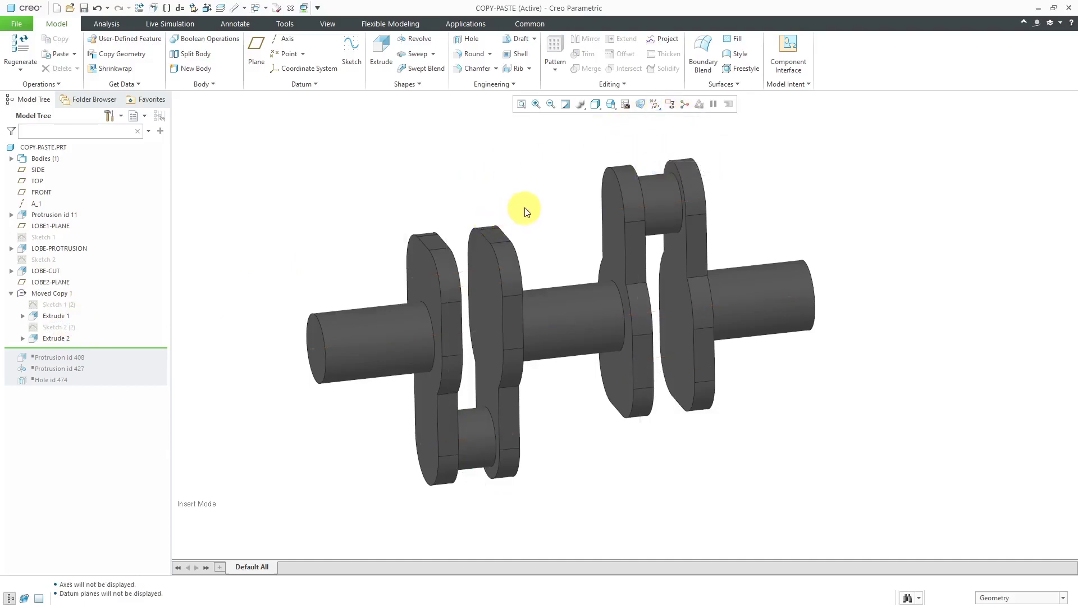
mouse_move(524, 209)
middle_mouse_down()
mouse_move(545, 204)
mouse_move(520, 211)
mouse_move(540, 210)
mouse_move(525, 209)
mouse_move(528, 220)
middle_mouse_up()
scroll(551, 237, "up", 1)
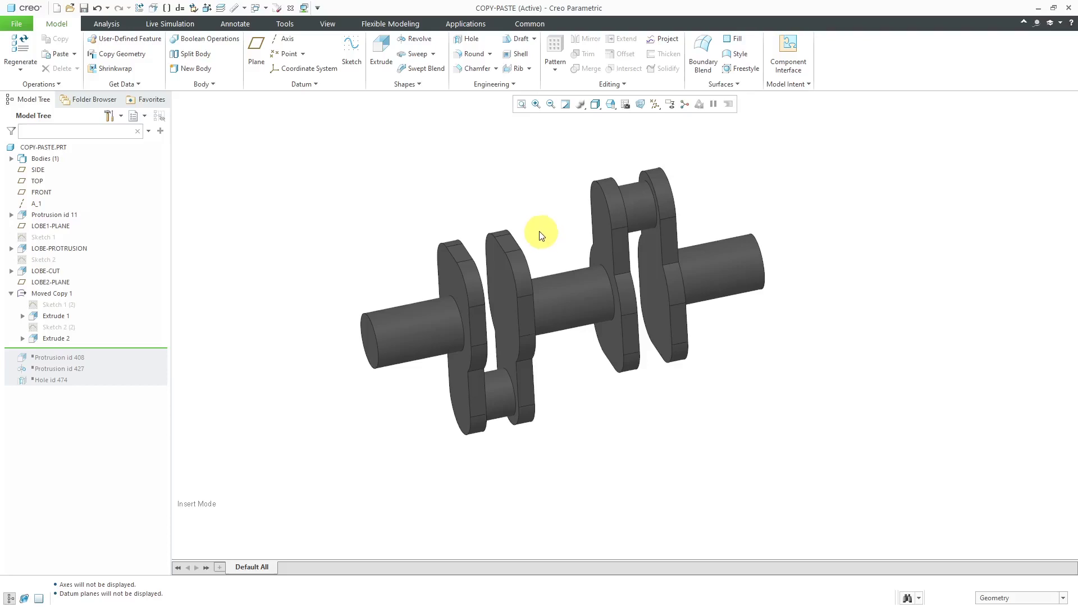
Step: Open Paste Special for the copied features with move/rotate transformations applied to the copy
left_click(73, 53)
left_click(77, 79)
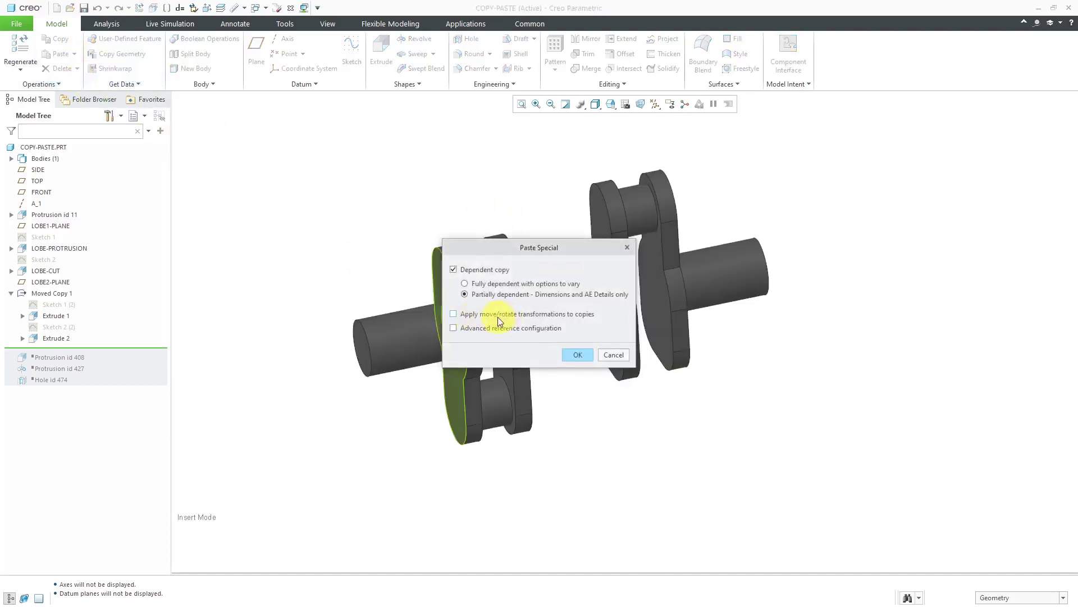
left_click(488, 315)
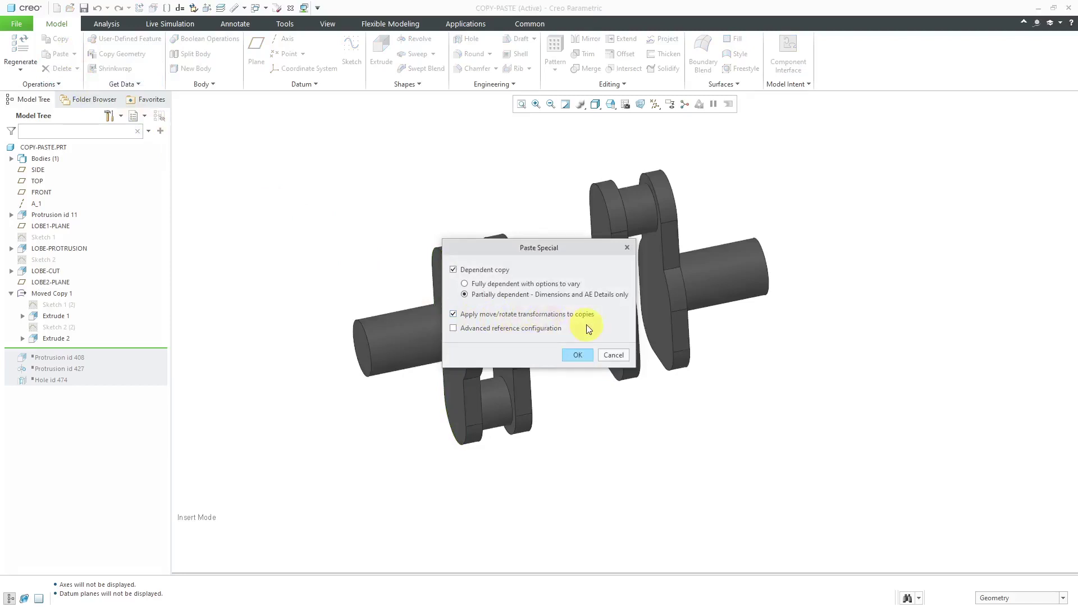